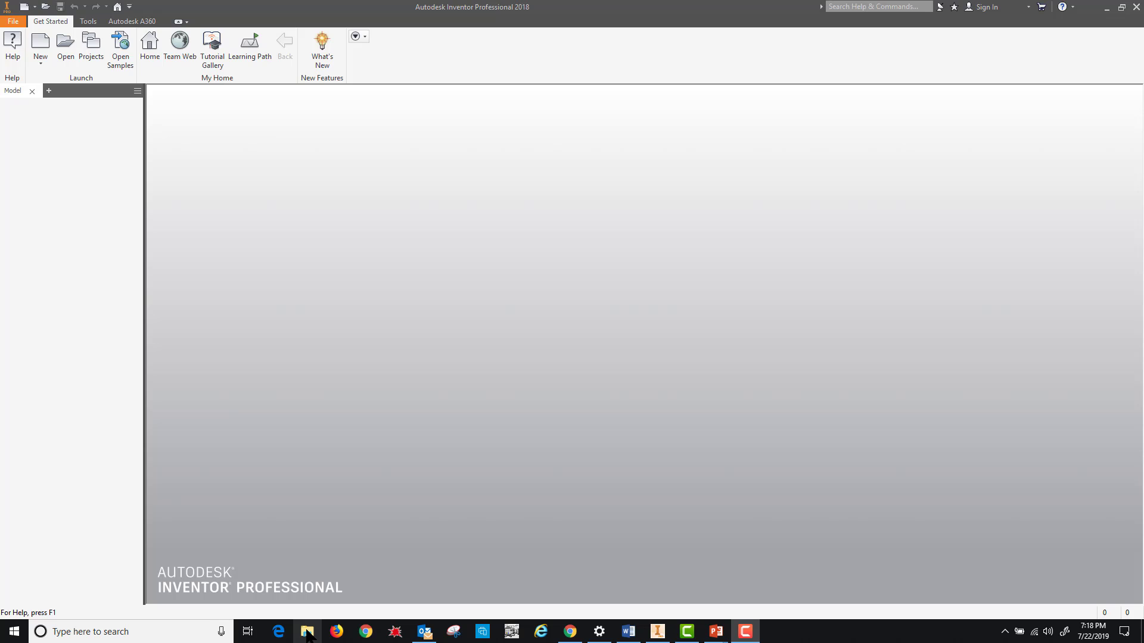
- Open File Explorer and go to the Desktop's Thaw Space (T) folder
left_click(307, 633)
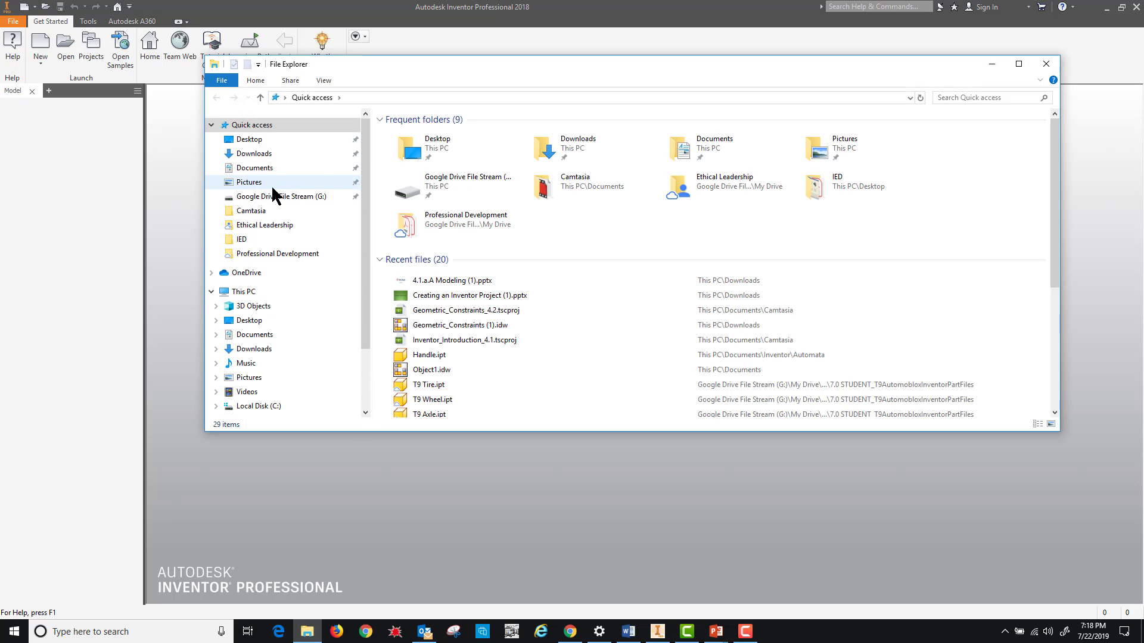
double_click(438, 146)
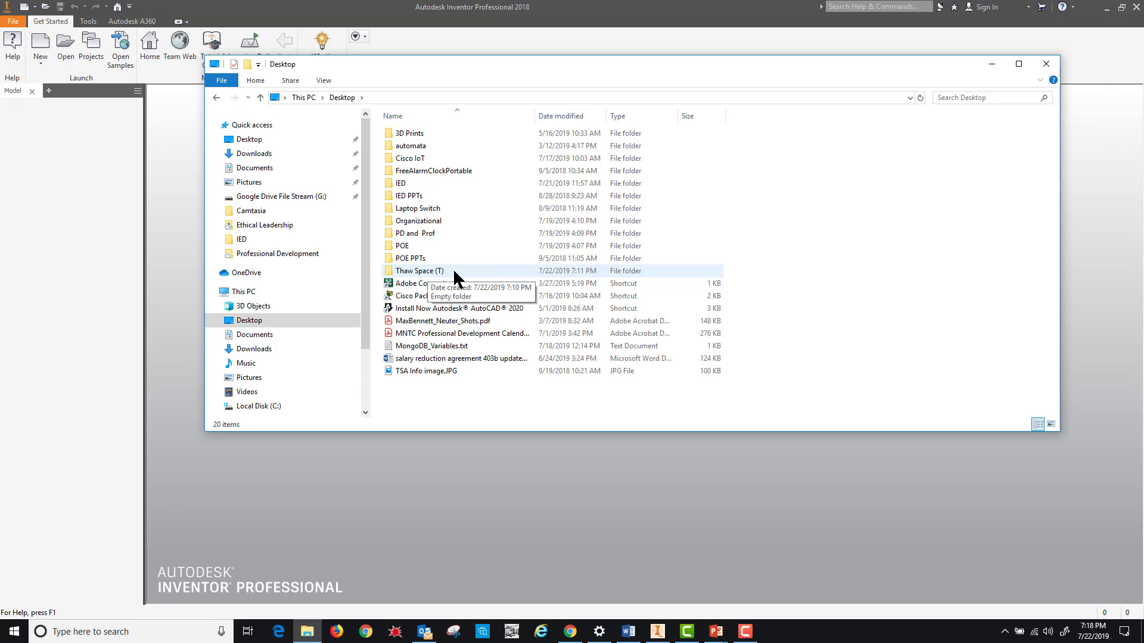
double_click(405, 273)
- Create a new folder there named with the student's full name
right_click(460, 156)
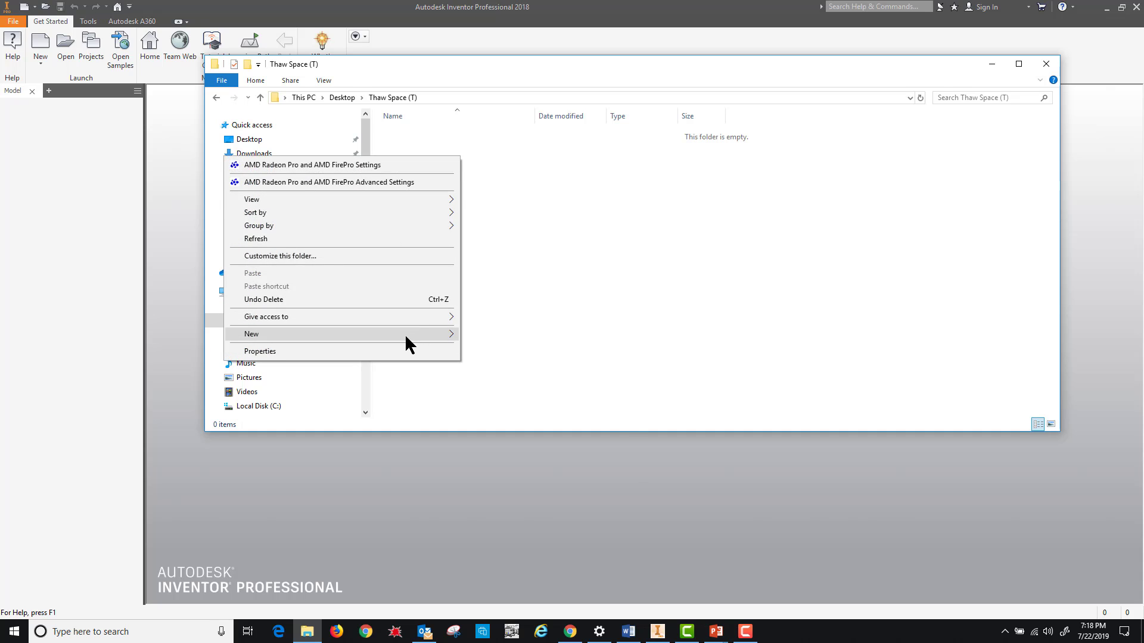
mouse_move(421, 333)
left_click(495, 337)
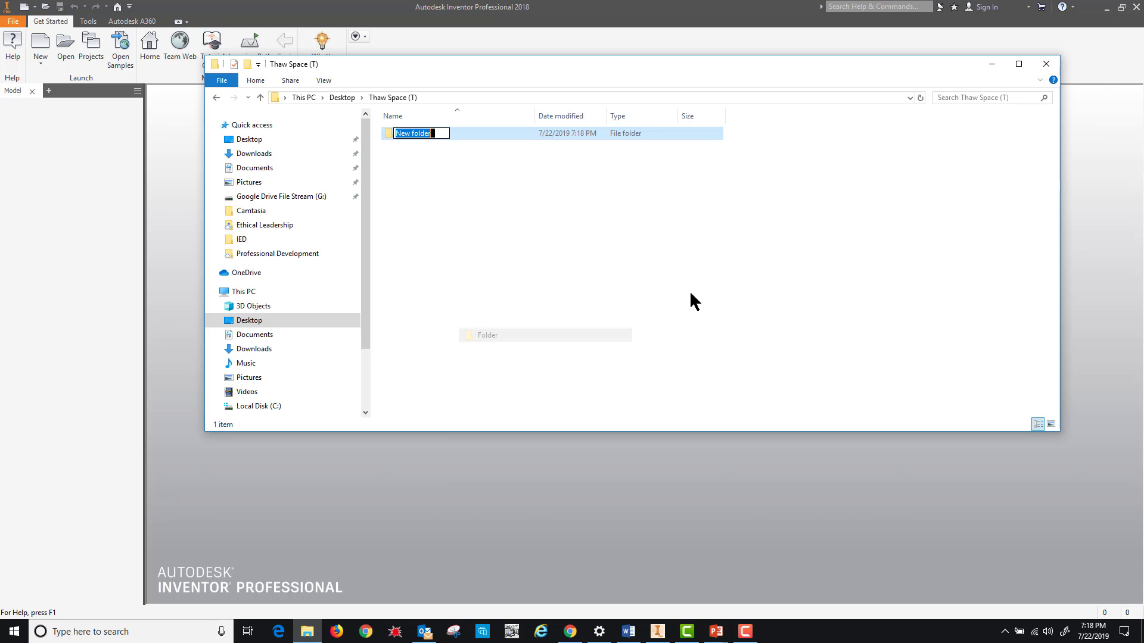
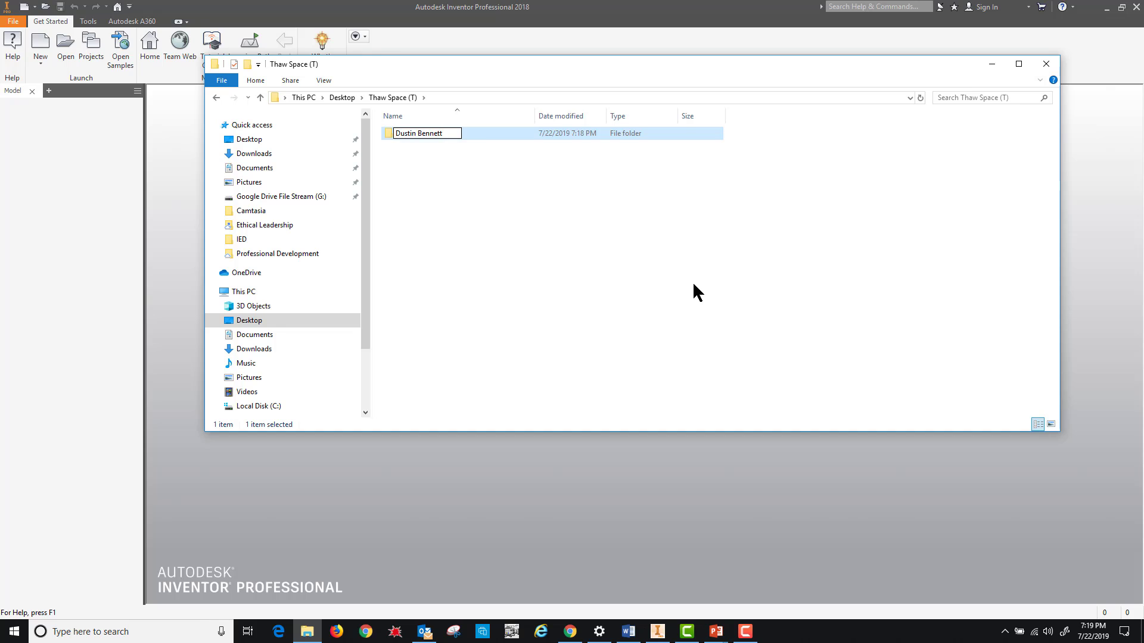
key("Return")
left_click(588, 279)
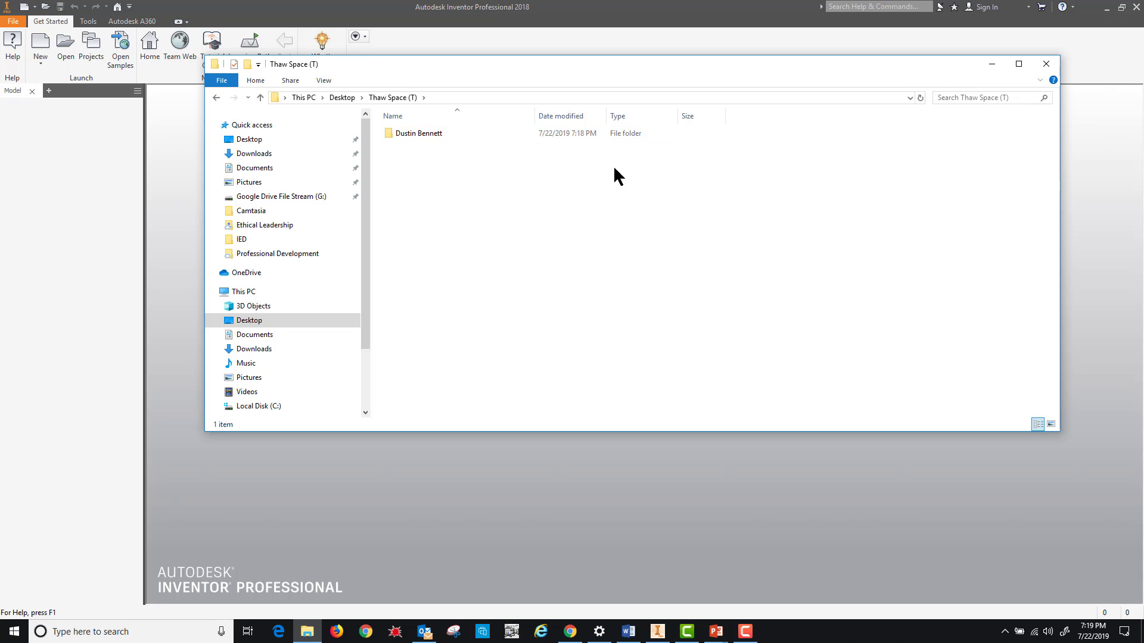
- Close File Explorer and open the Projects dialog from Inventor's Create New File window
left_click(1046, 64)
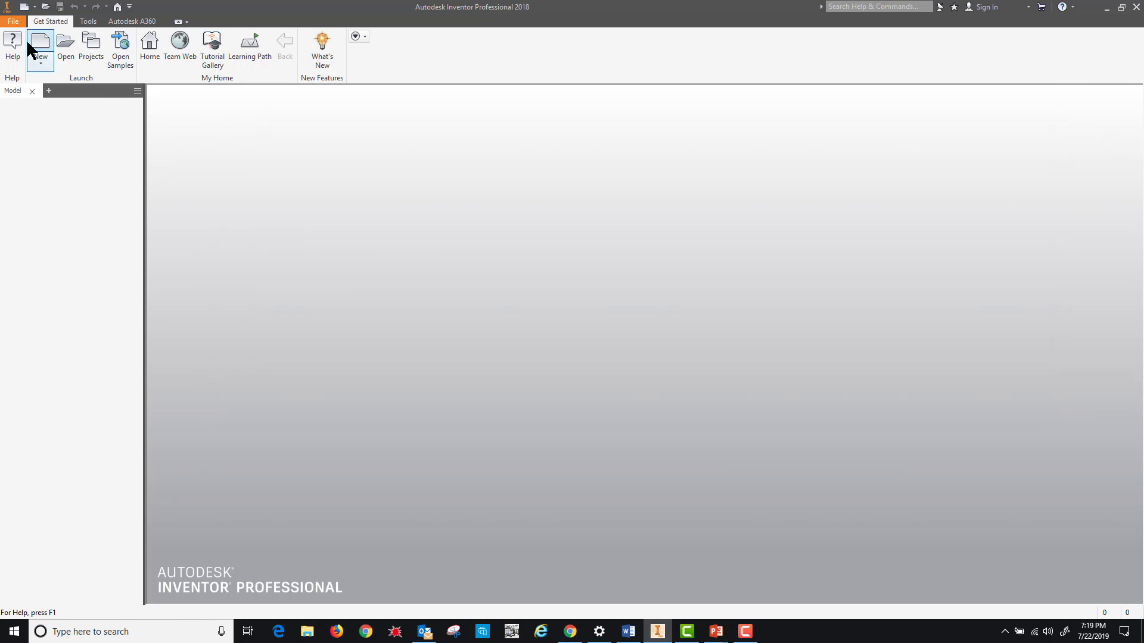
left_click(13, 24)
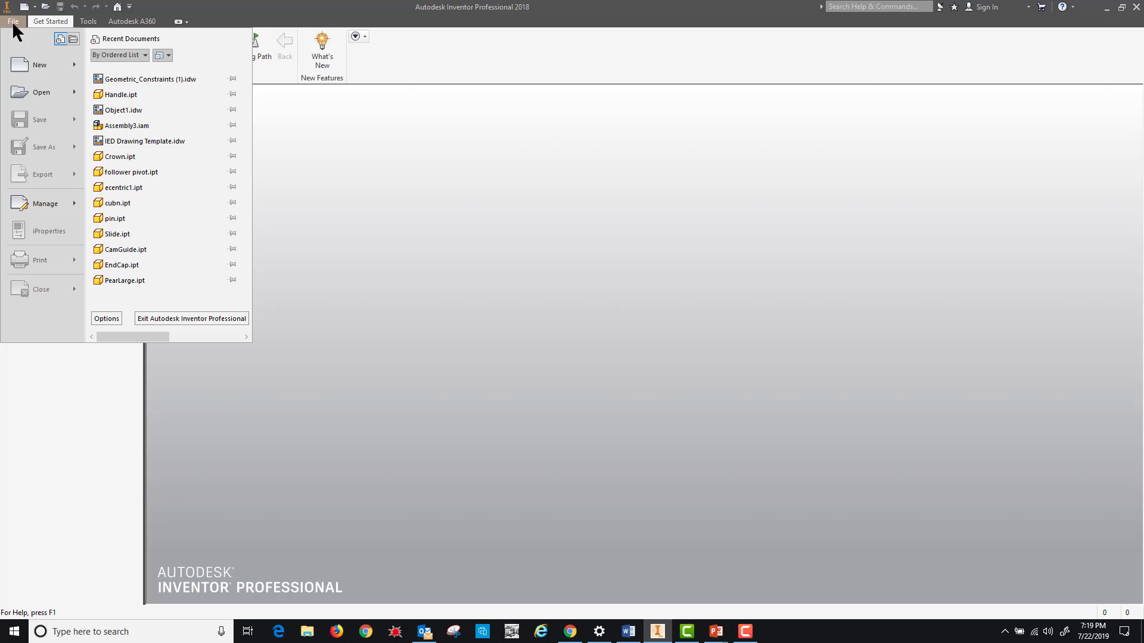
mouse_move(26, 62)
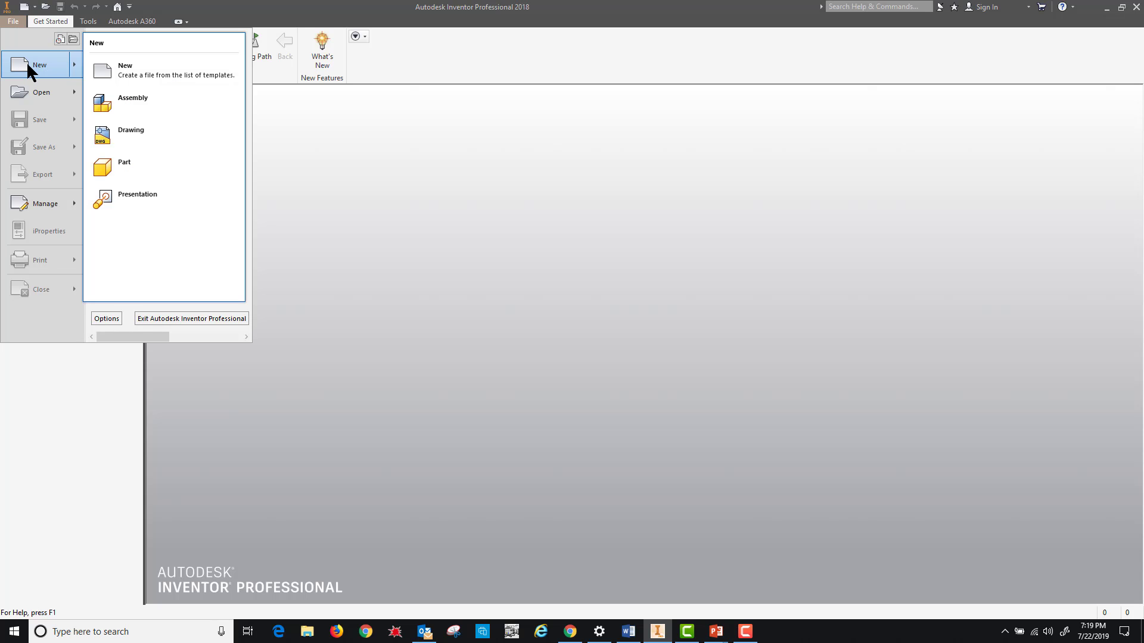
left_click(118, 68)
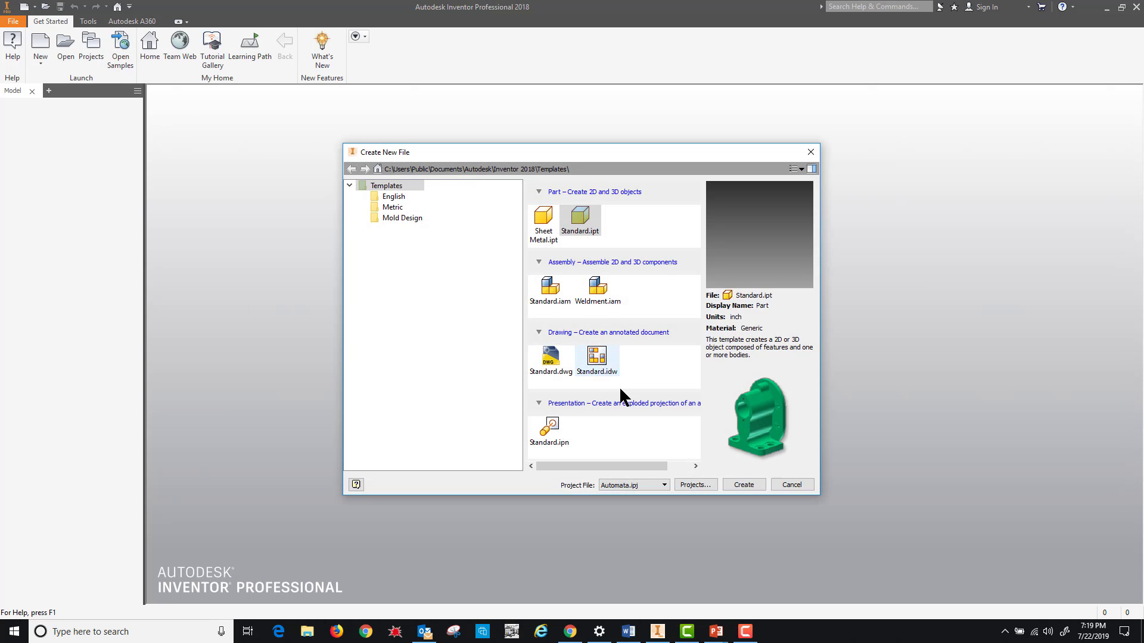
left_click(693, 484)
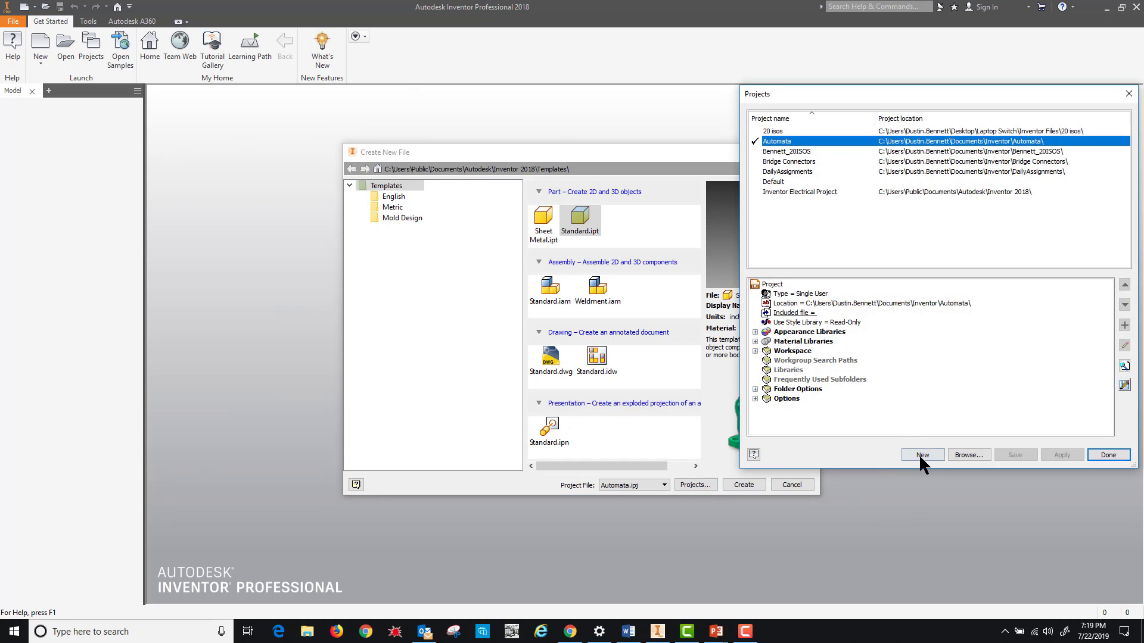
- Start a New Single User Project and name it BasicModel
left_click(921, 454)
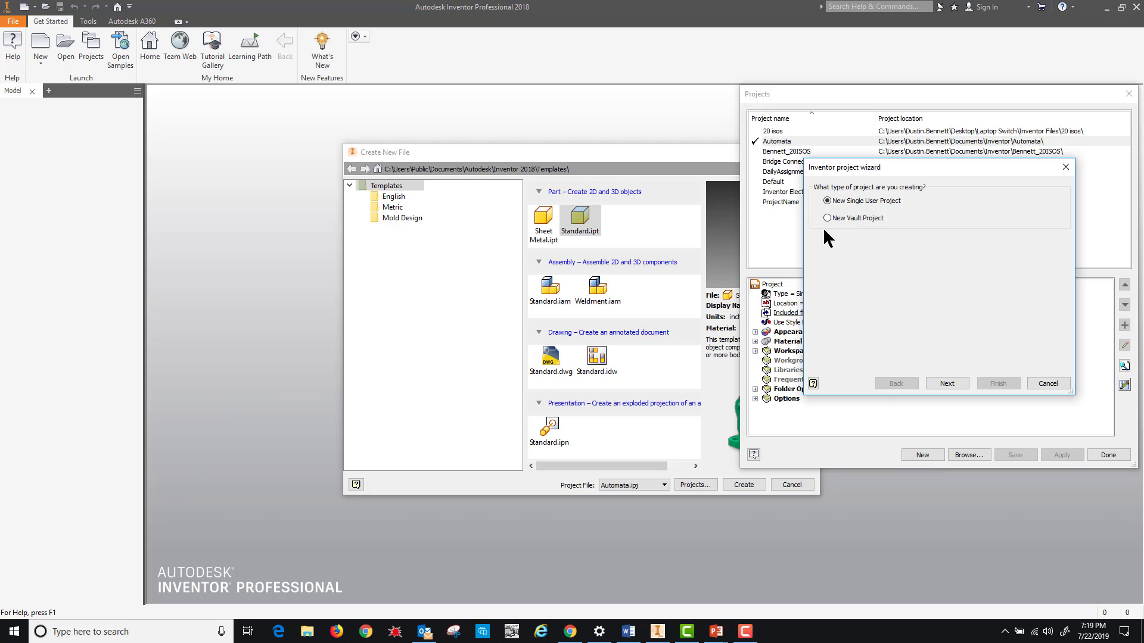
left_click(947, 383)
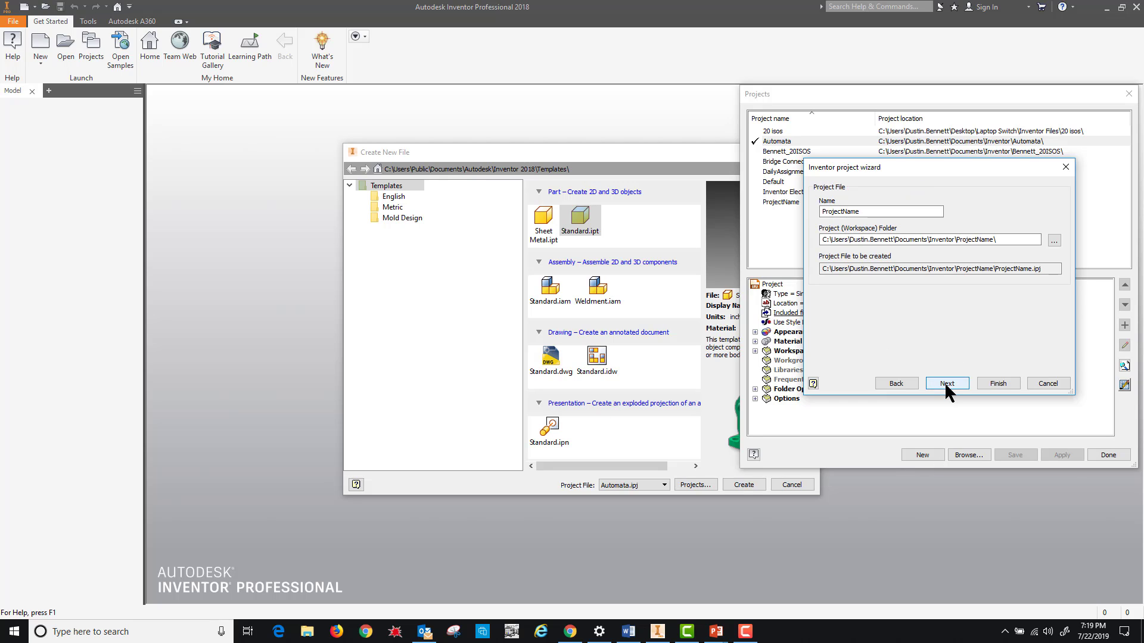
double_click(865, 209)
type("B")
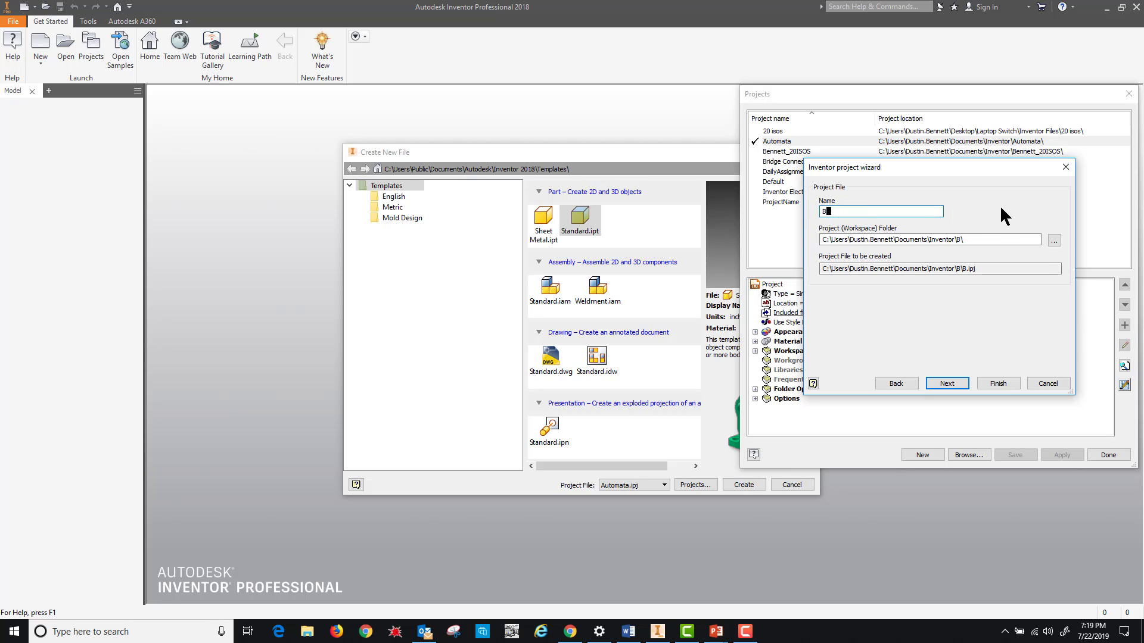
type("asicModel")
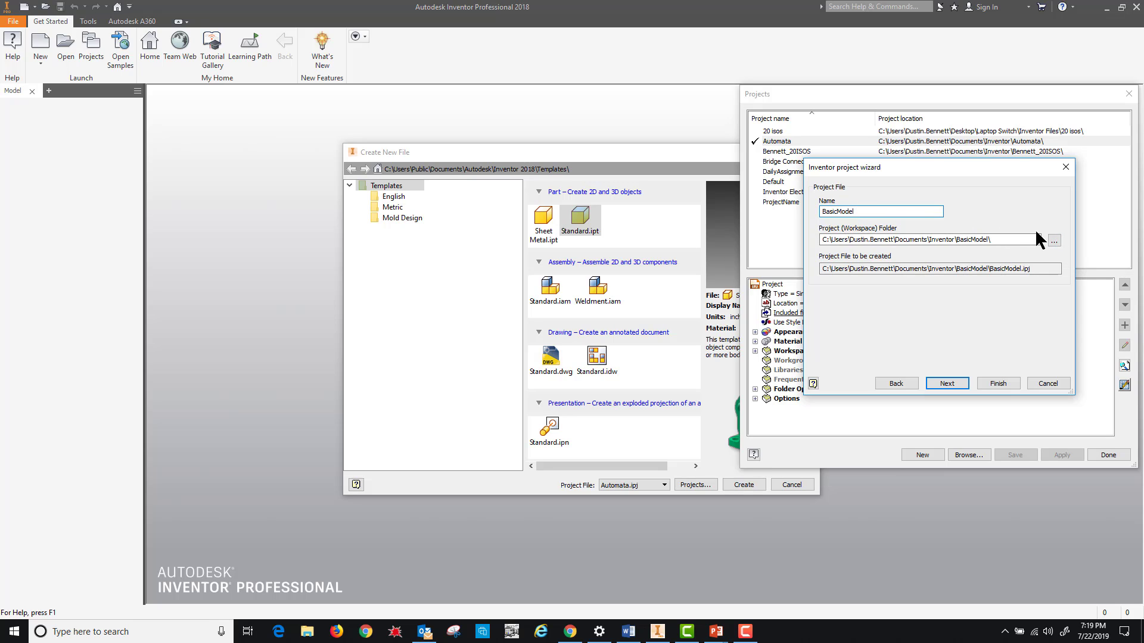
- Set the BasicModel workspace to the personal folder inside Thaw Space (T)
left_click(1052, 240)
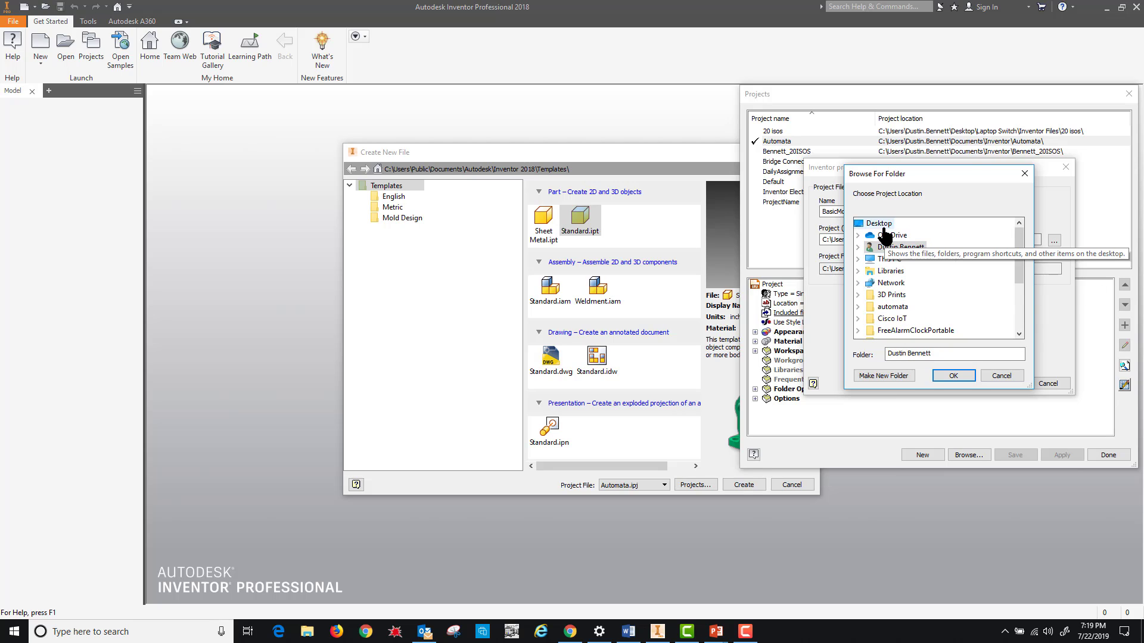
scroll(909, 286, "down", 1)
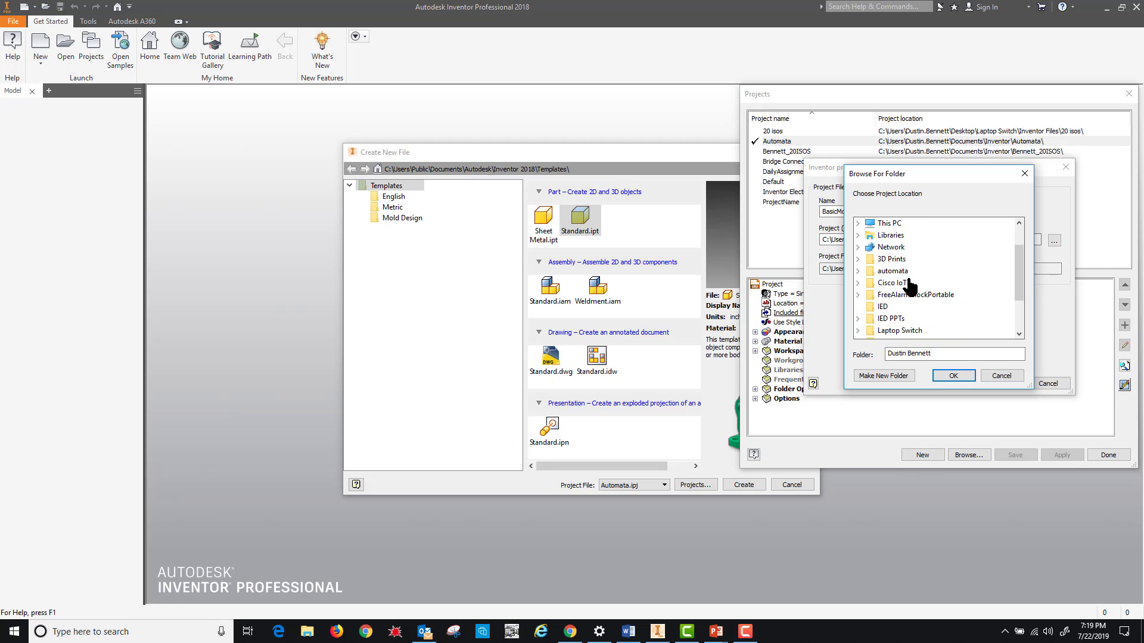
scroll(909, 304, "down", 2)
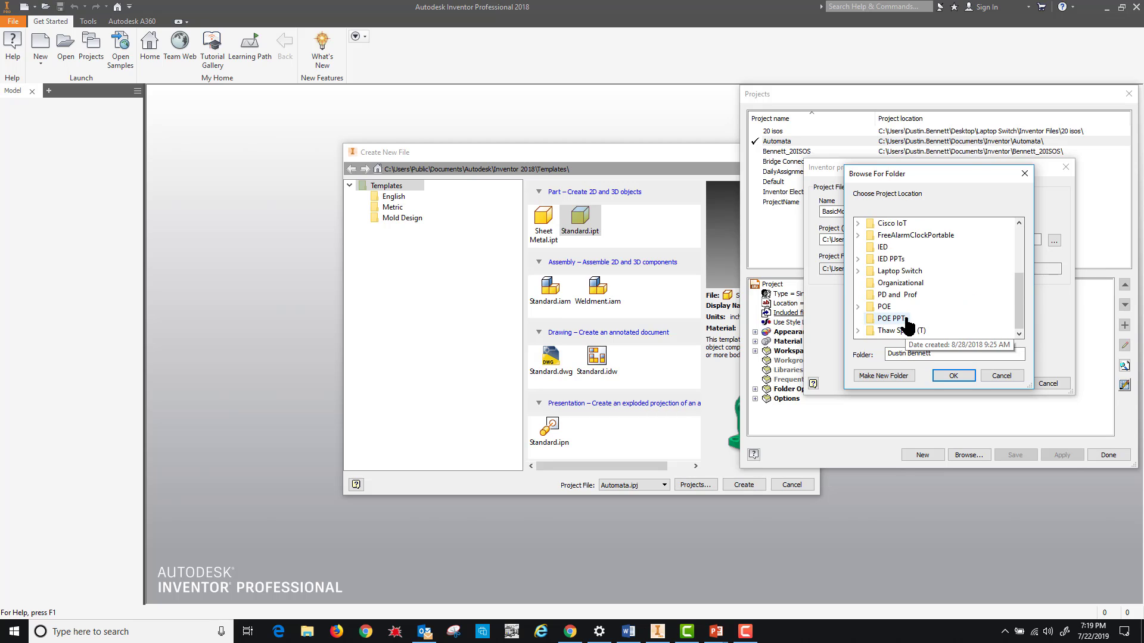
double_click(894, 331)
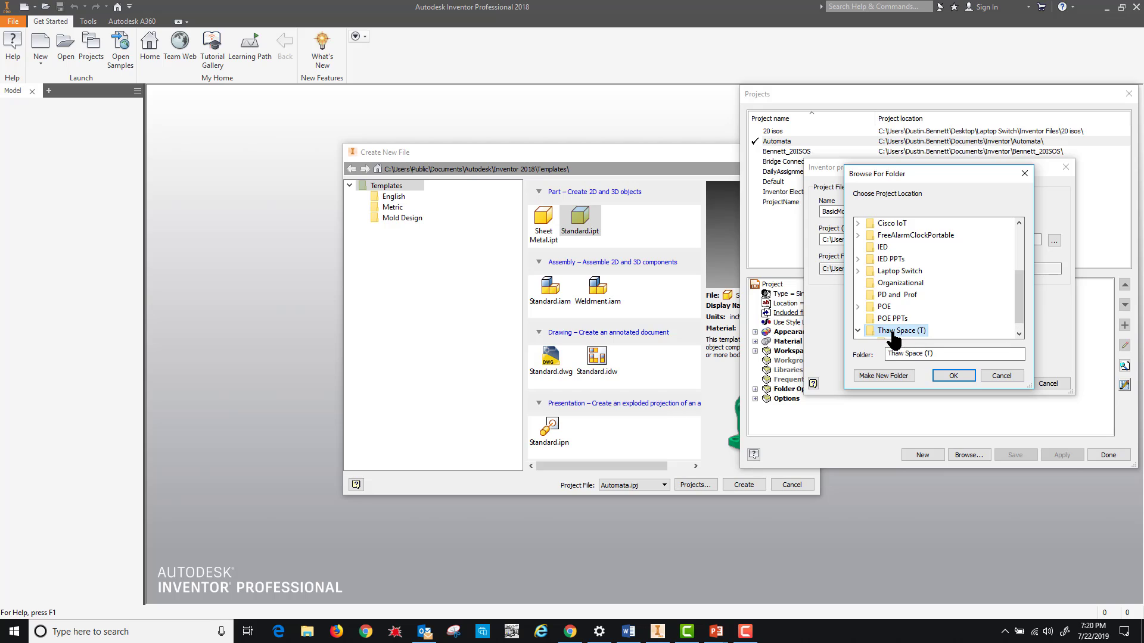
left_click_drag(1021, 287, 1010, 323)
left_click(911, 334)
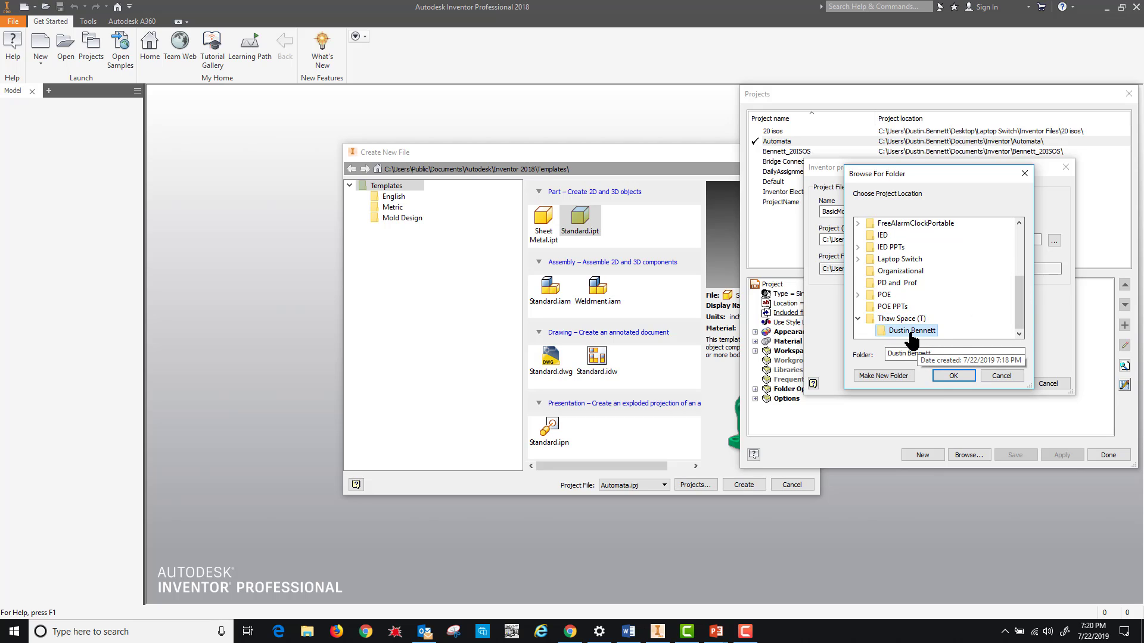
left_click(954, 375)
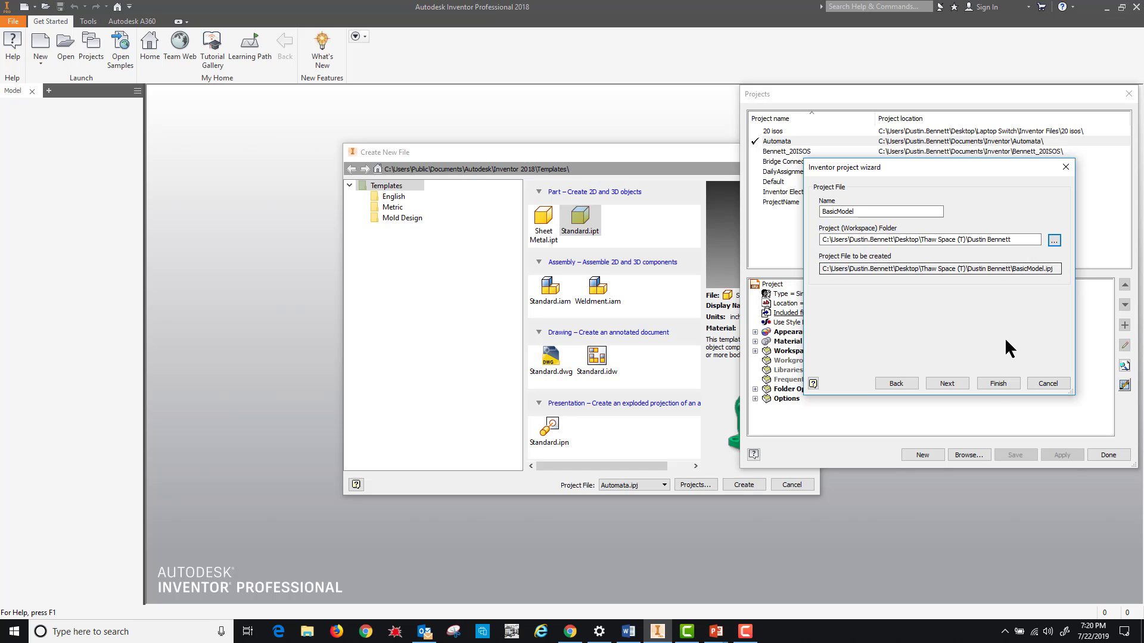
- Finish the BasicModel project wizard and close the Projects dialog with Done
left_click(996, 385)
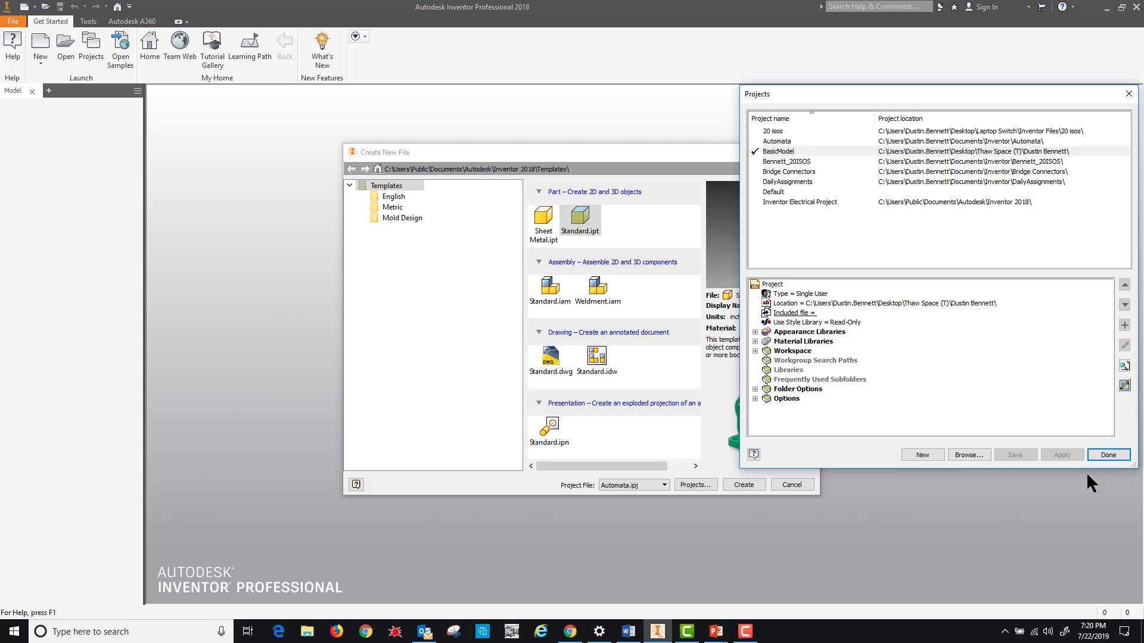
left_click(1113, 457)
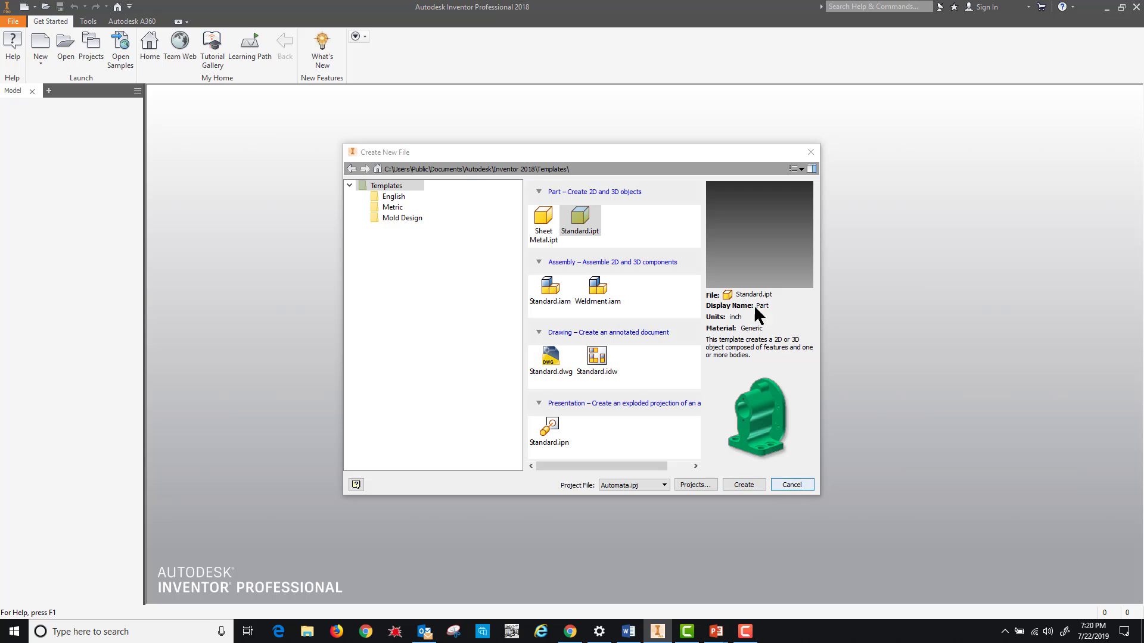
- Create the new part Part1 from the Standard.ipt template
left_click(581, 225)
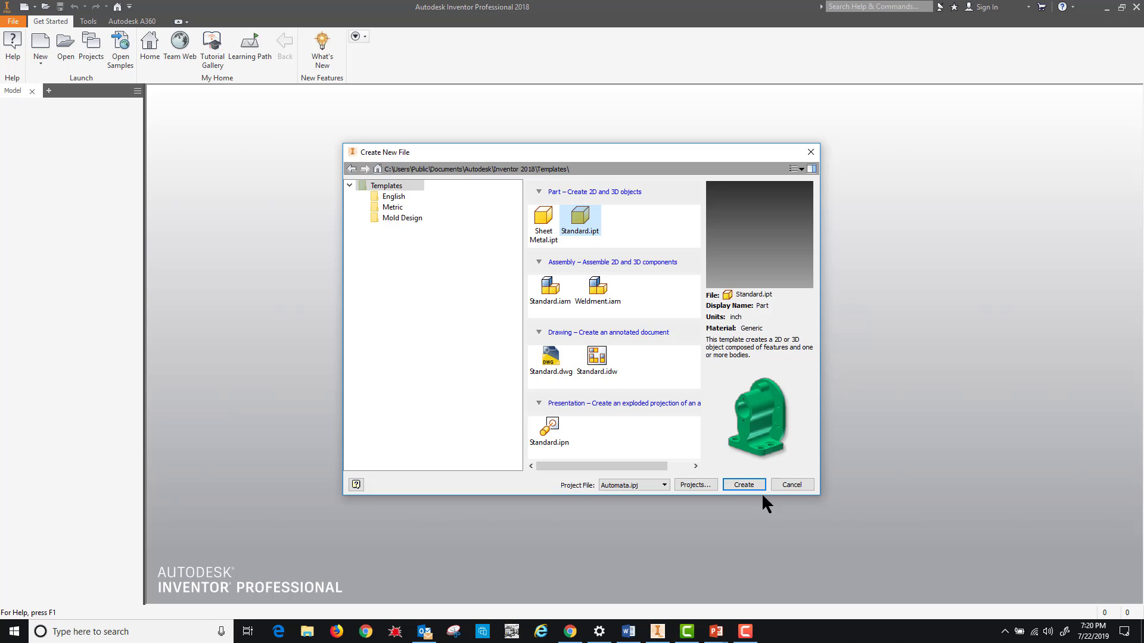
left_click(741, 486)
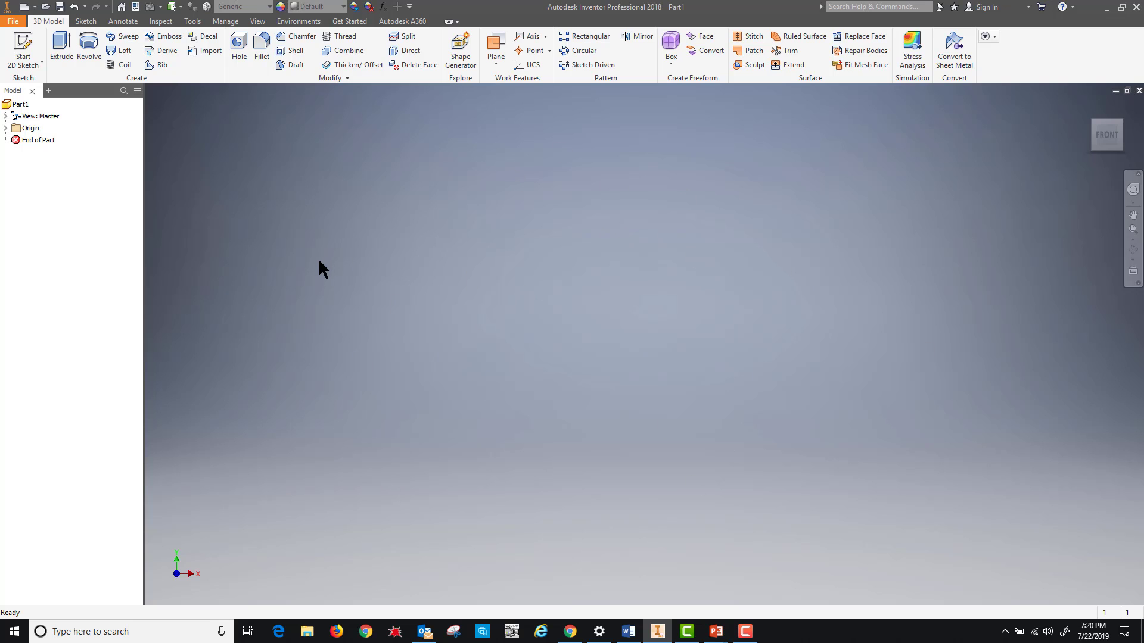
- Start a 2D sketch on Part1's XY plane
left_click(22, 45)
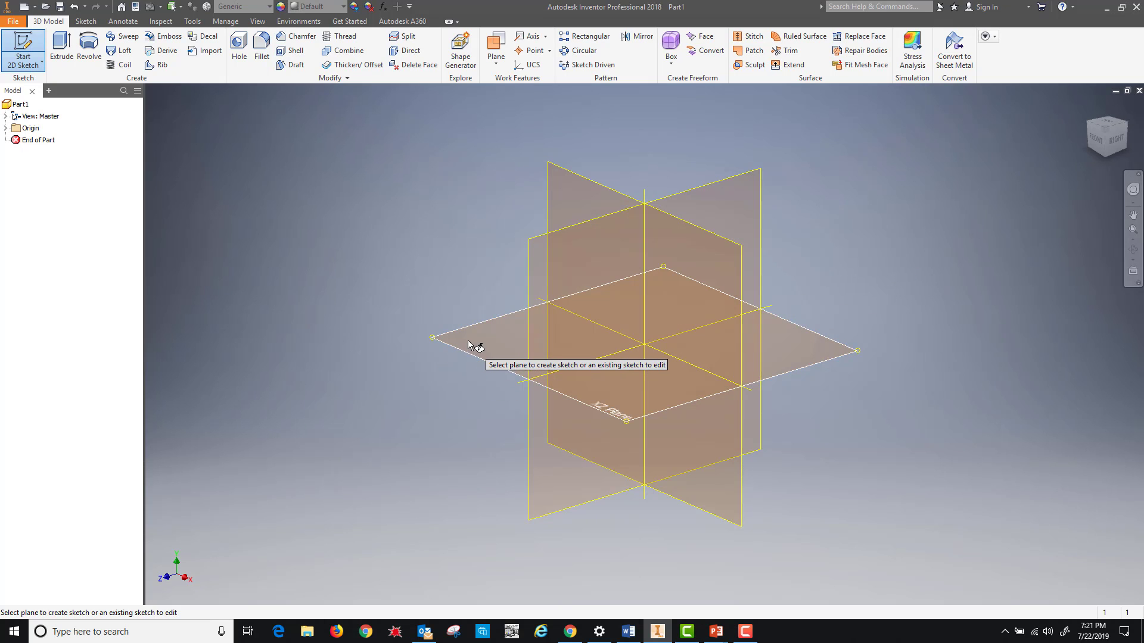
left_click(559, 191)
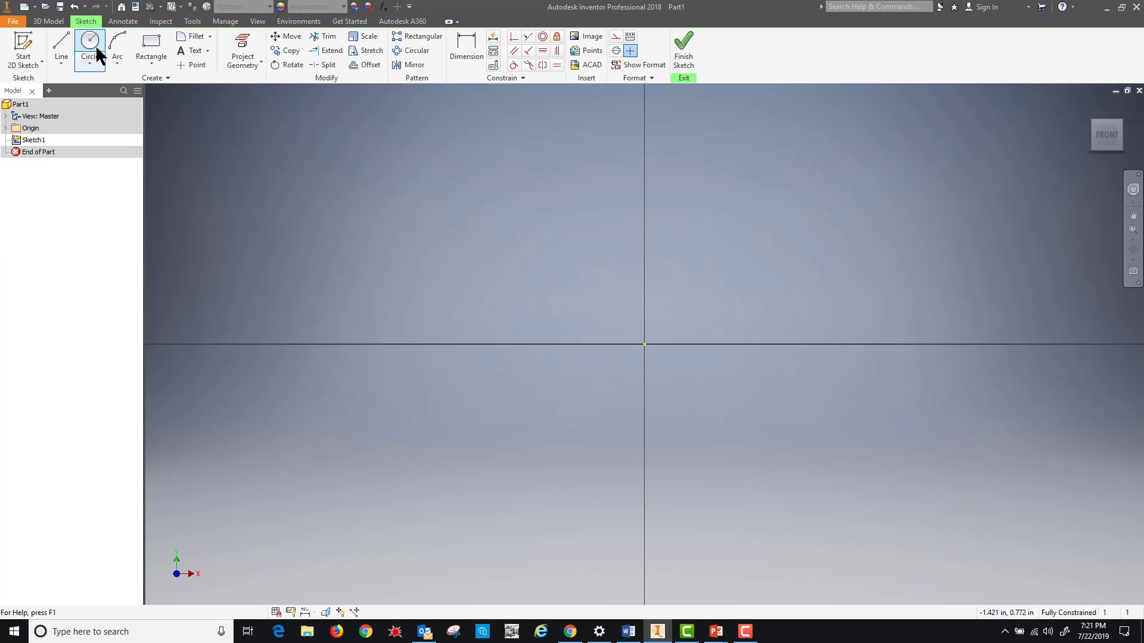
- Draw a 2 in horizontal line from the origin, then enter 0.5 in for the vertical segment
left_click(62, 45)
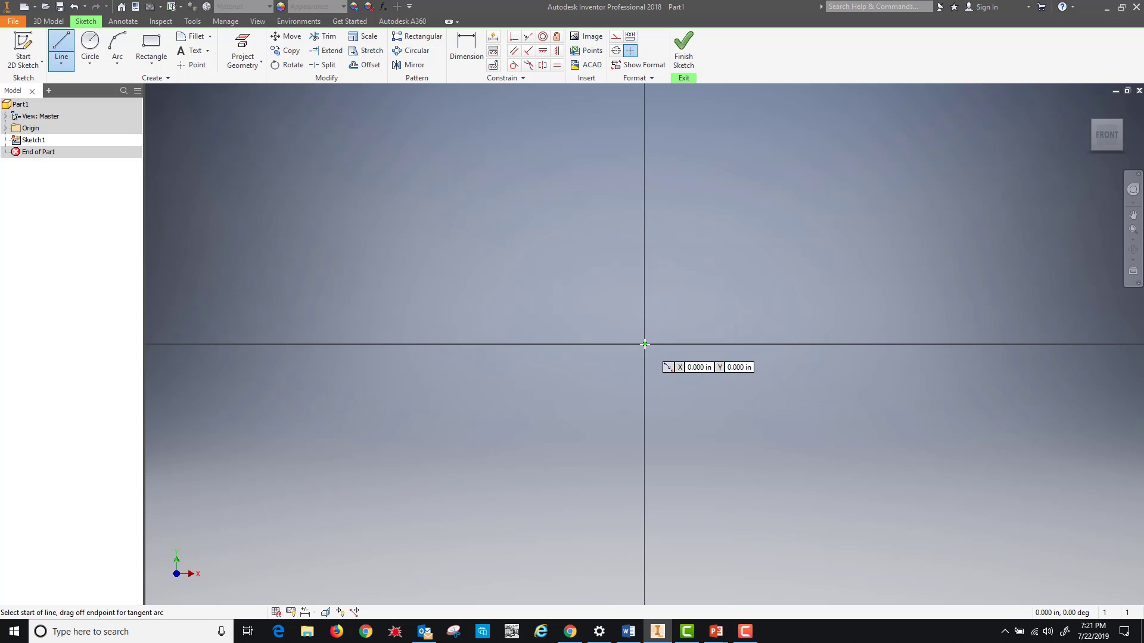
left_click(644, 344)
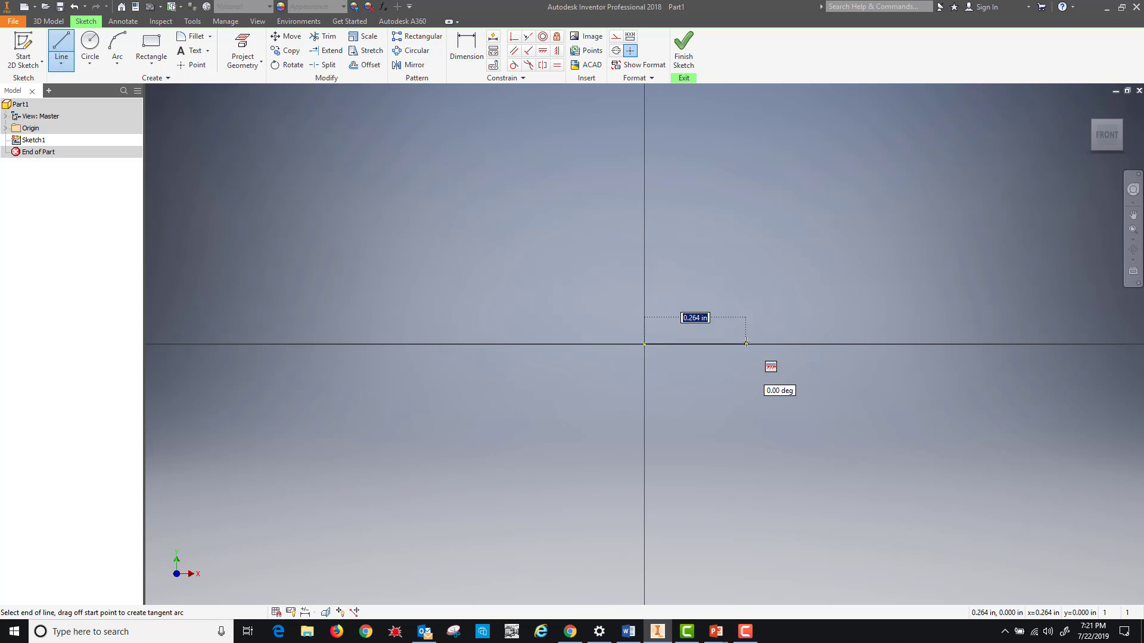
type("2")
key("Tab")
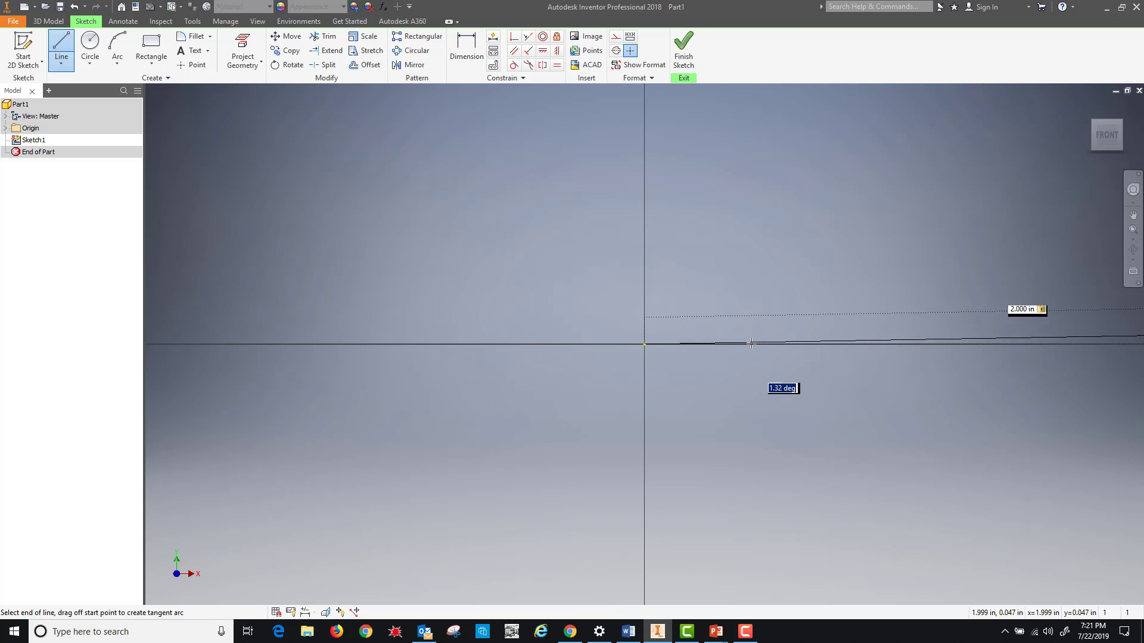
scroll(761, 344, "down", 1)
scroll(761, 345, "up", 1)
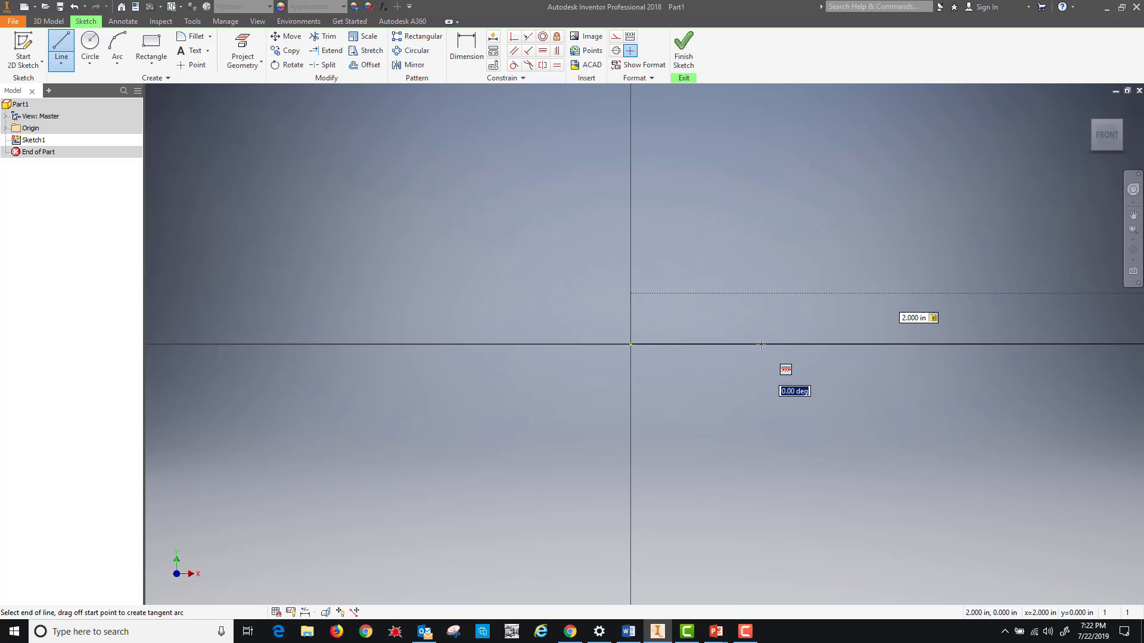
scroll(761, 344, "up", 1)
scroll(761, 344, "down", 1)
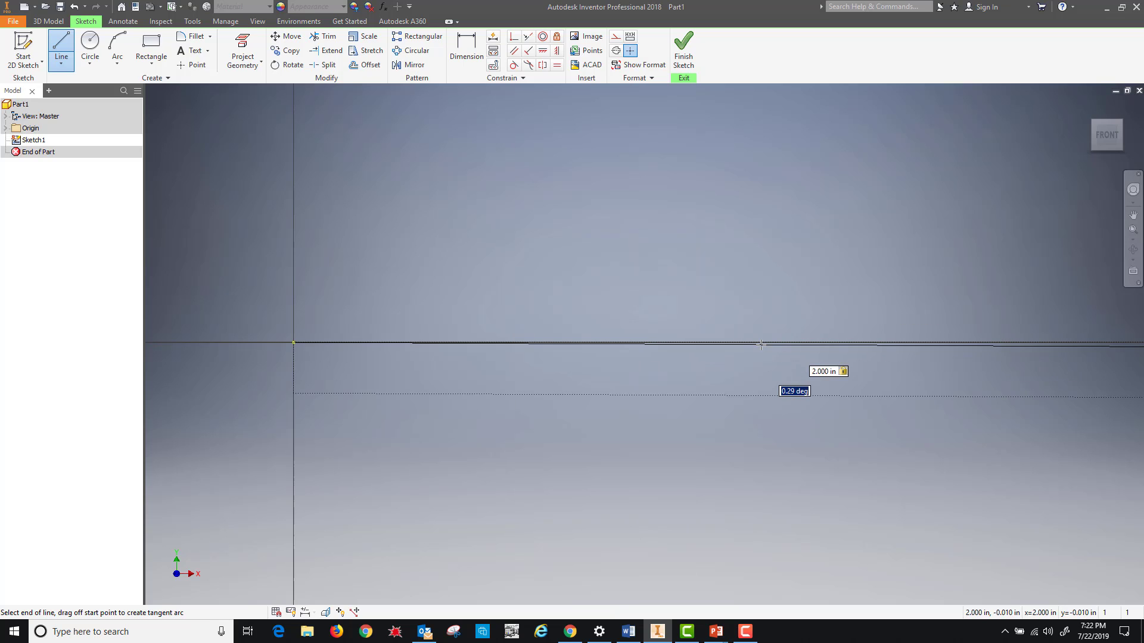
scroll(761, 344, "down", 1)
scroll(760, 344, "down", 2)
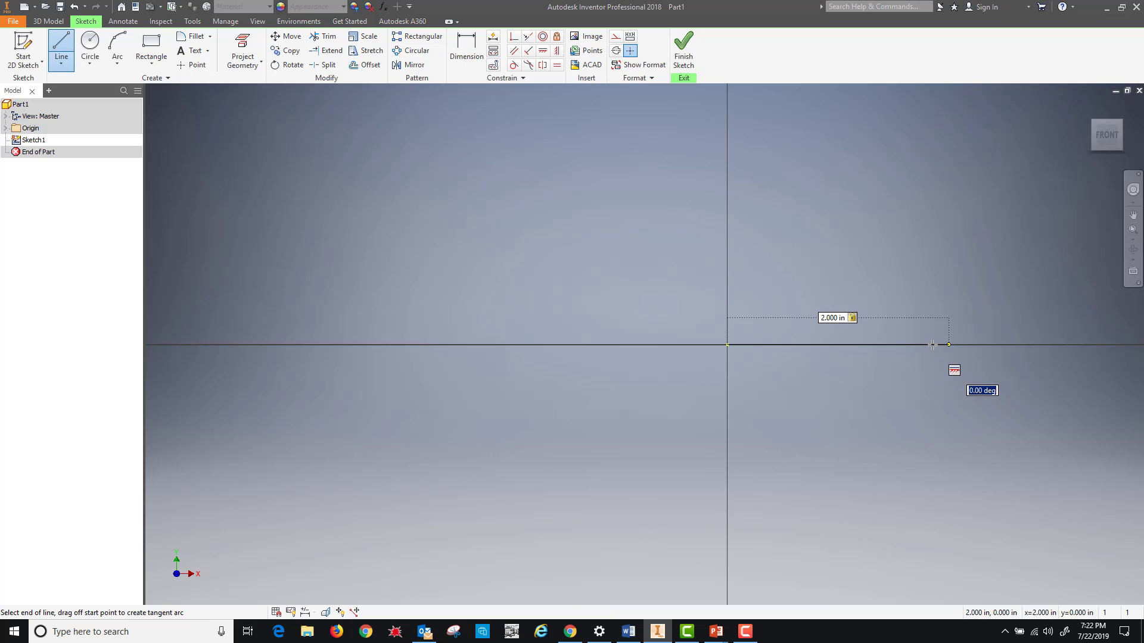
key("Return")
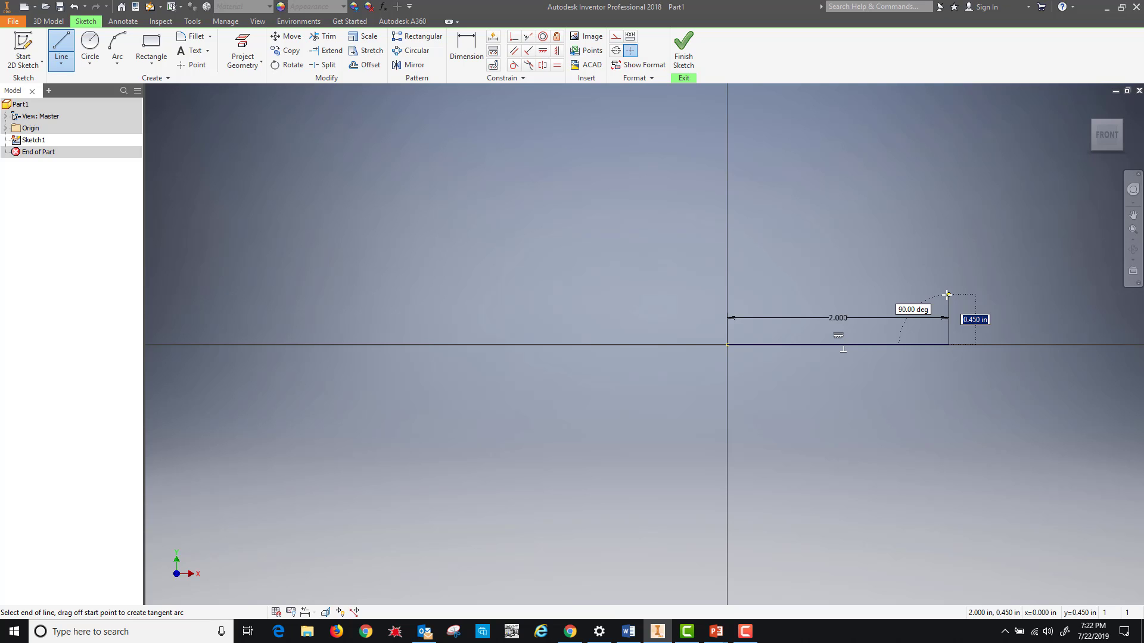
type(".5")
key("Tab")
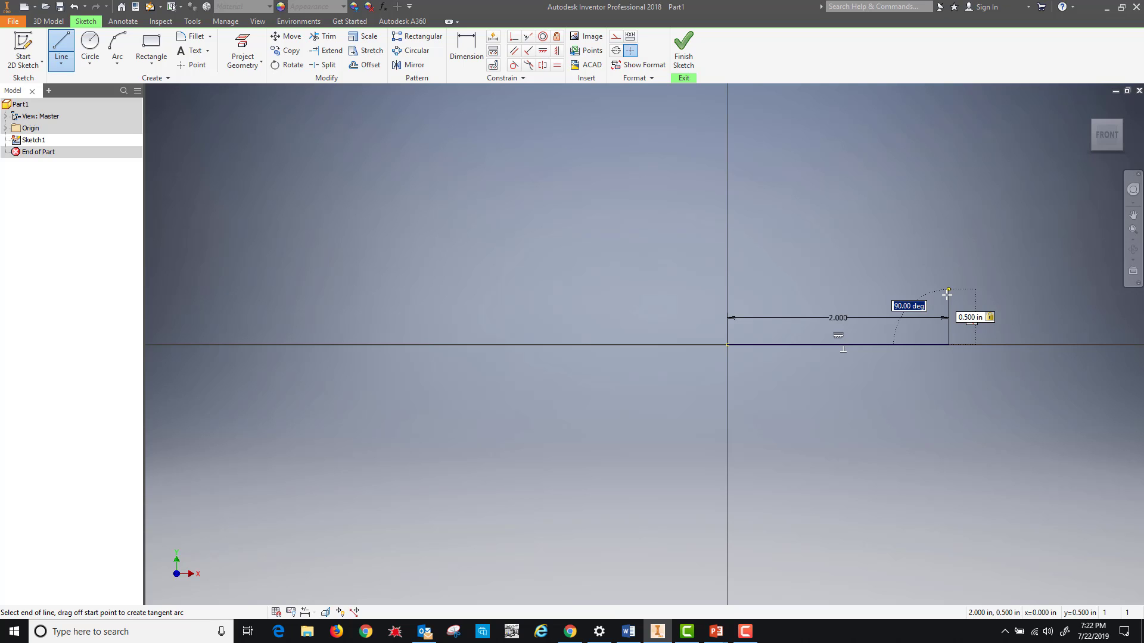
- Place the 0.5 in riser, sloped top line and short flat top, closing at the origin
left_click(948, 291)
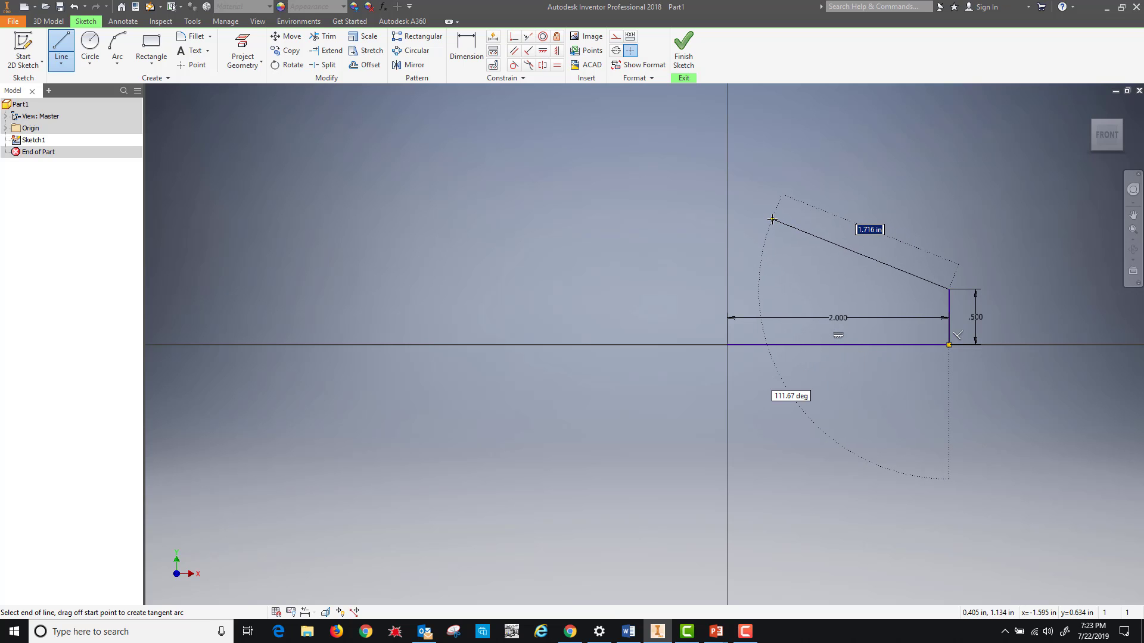
left_click(772, 220)
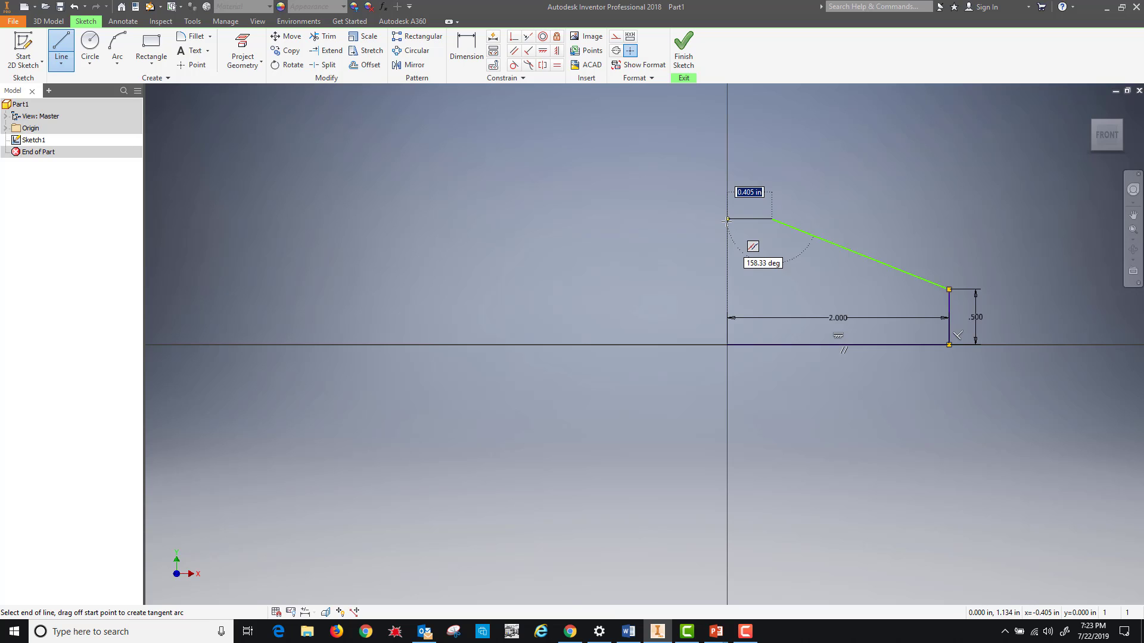
left_click(728, 220)
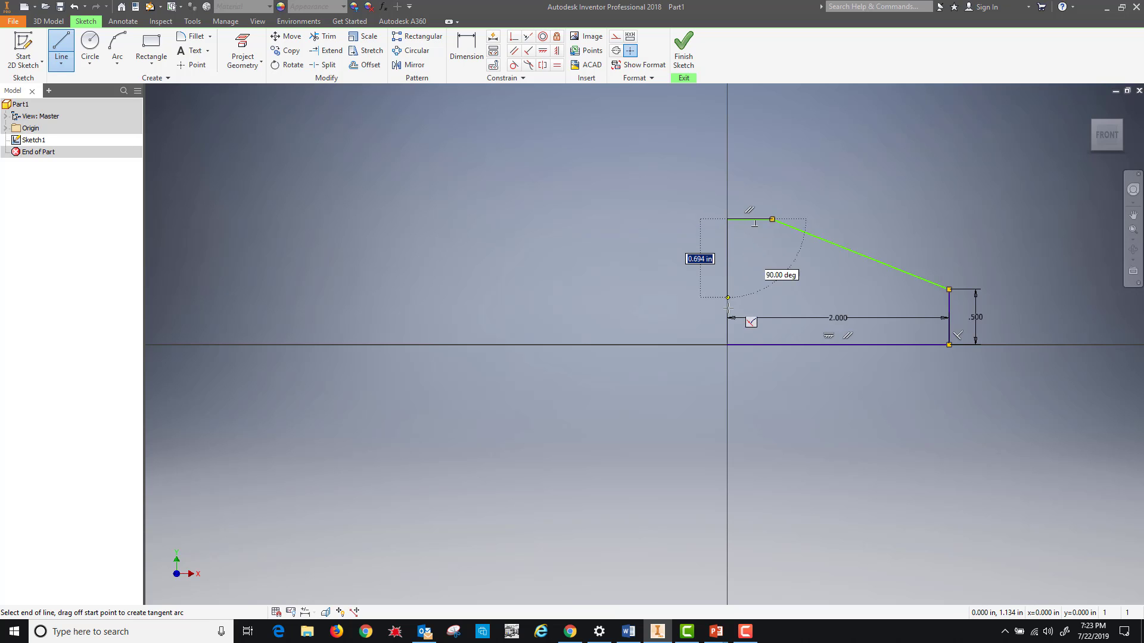
left_click(727, 344)
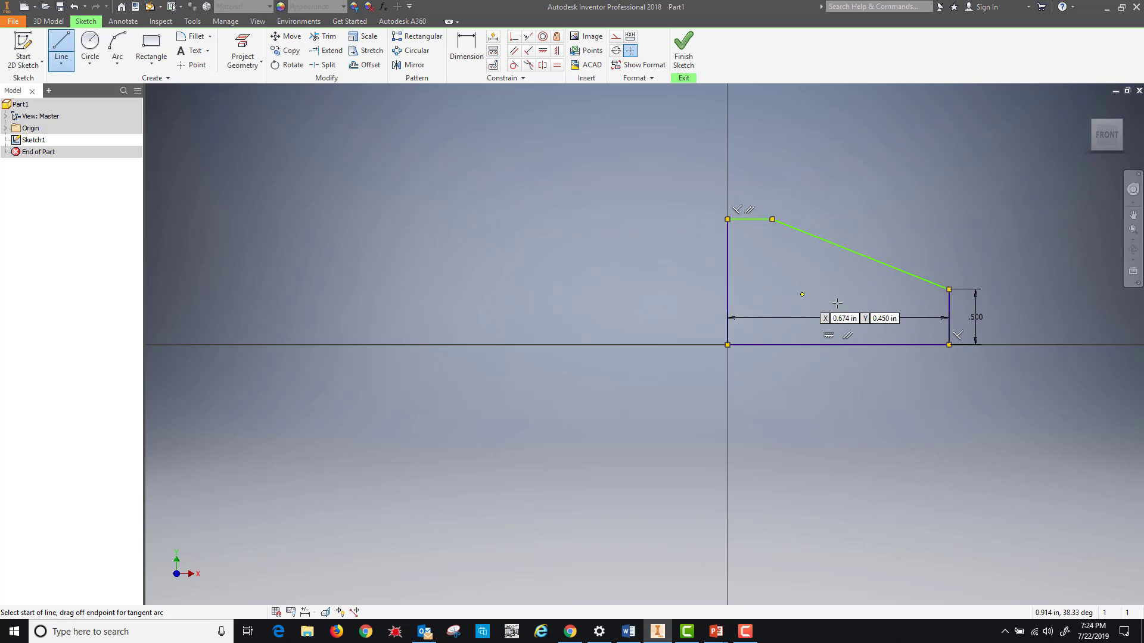
- Finish the sketch, preview Direction 2, Symmetric, Asymmetric and Direction 1 extrusions, then cancel
left_click(685, 52)
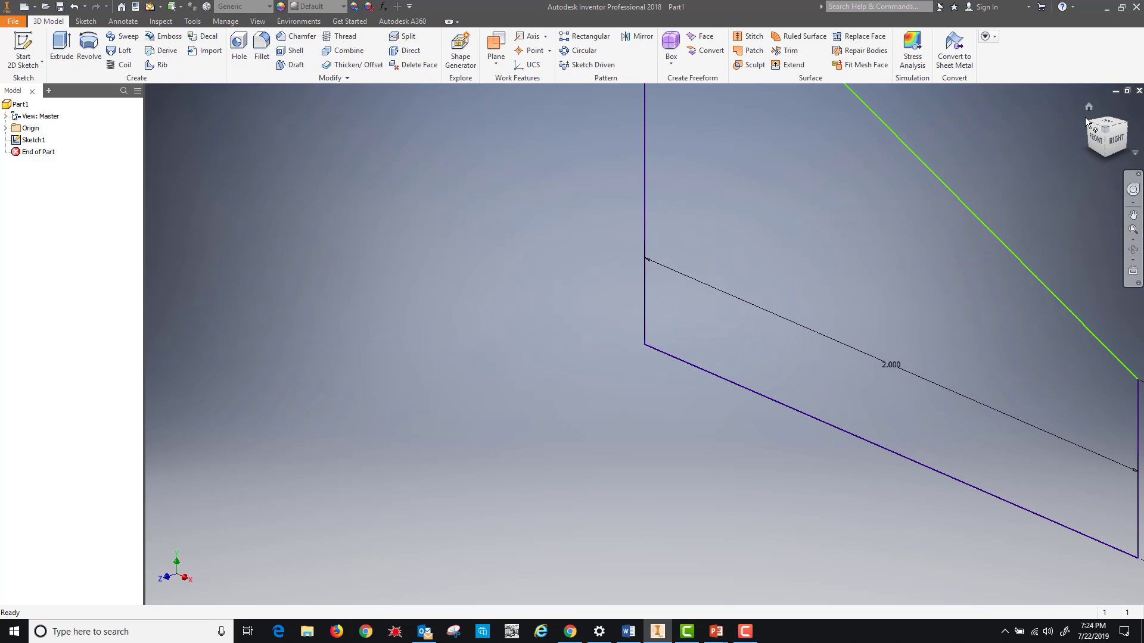
left_click(1088, 106)
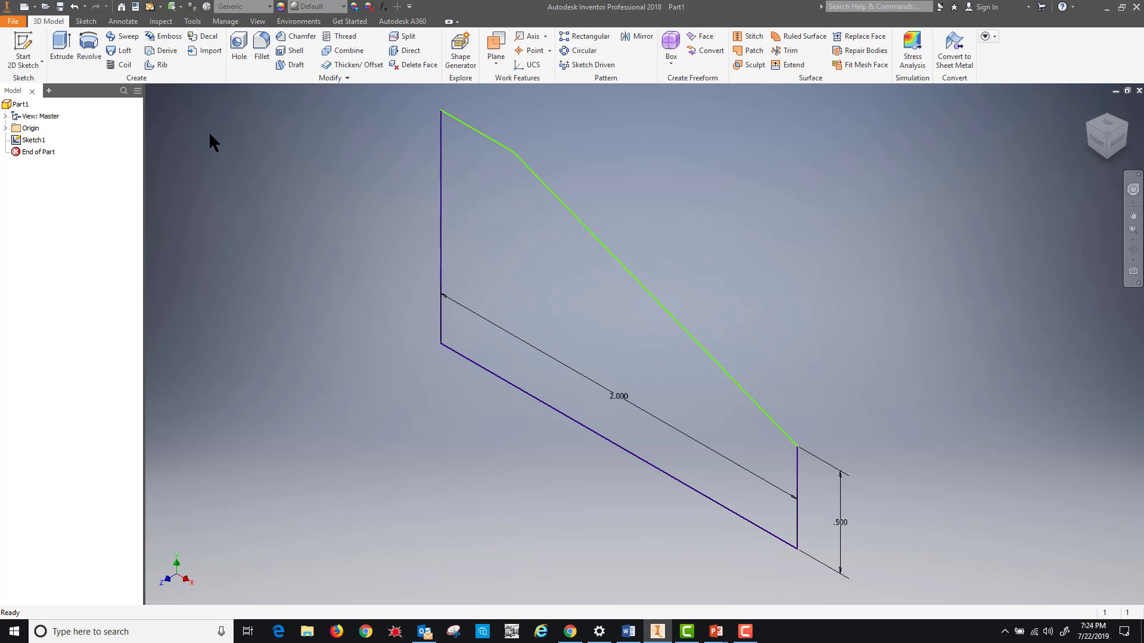
left_click(60, 43)
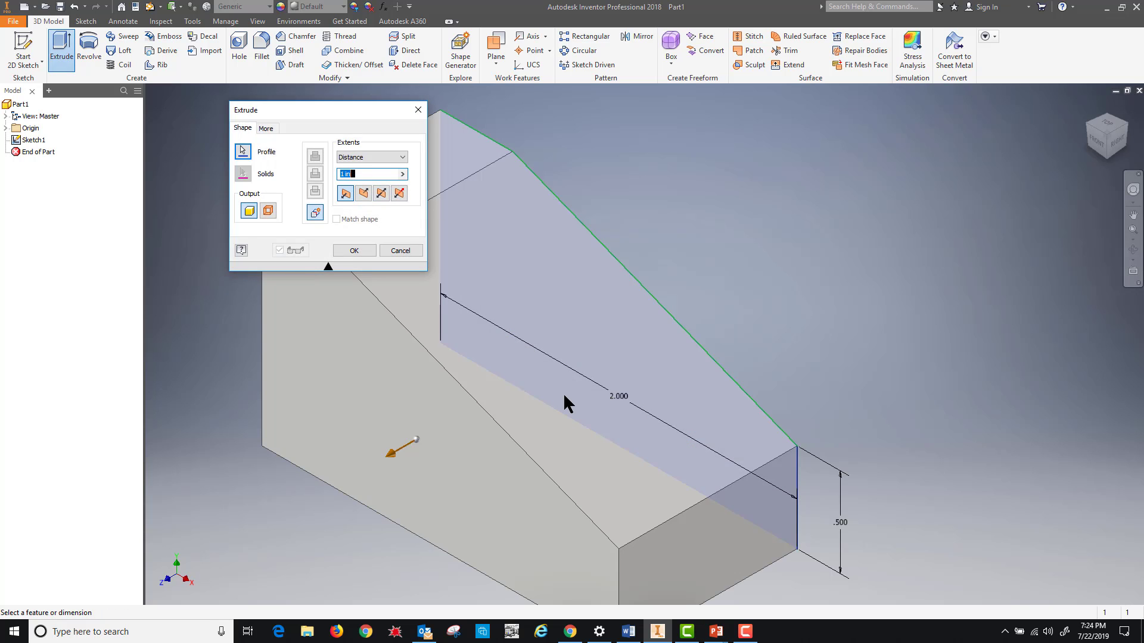
left_click(363, 193)
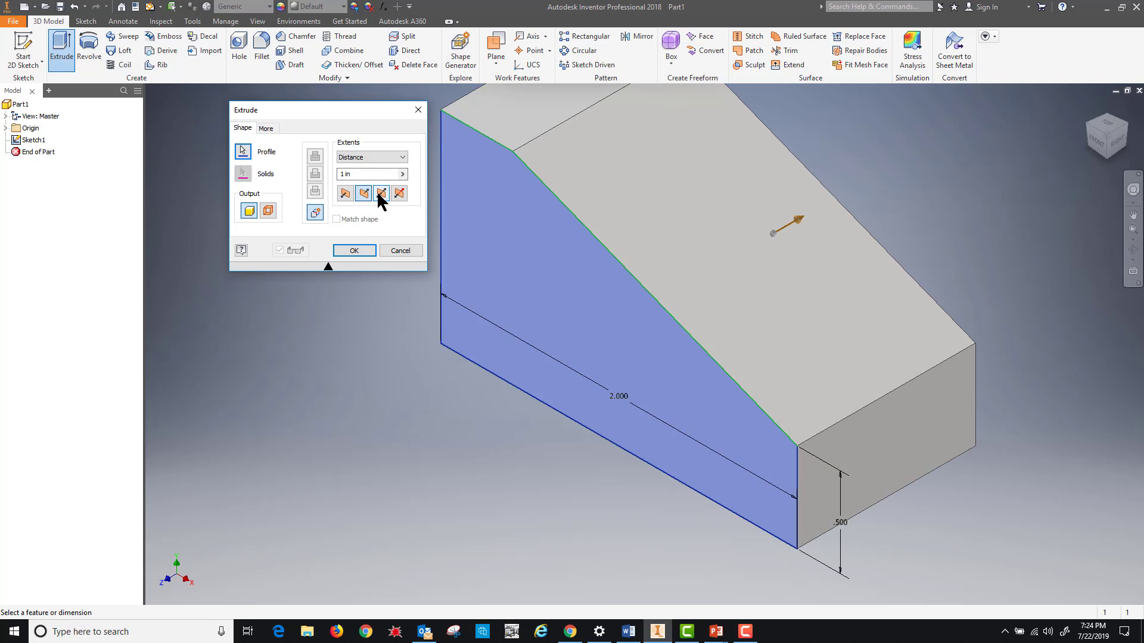
left_click(380, 194)
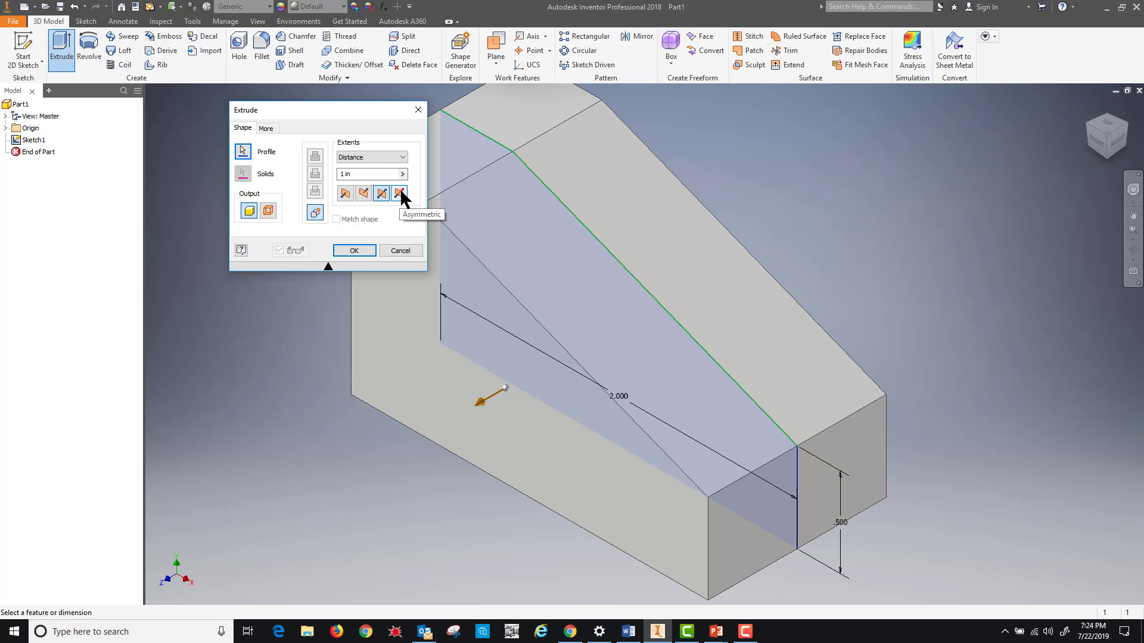
left_click(399, 193)
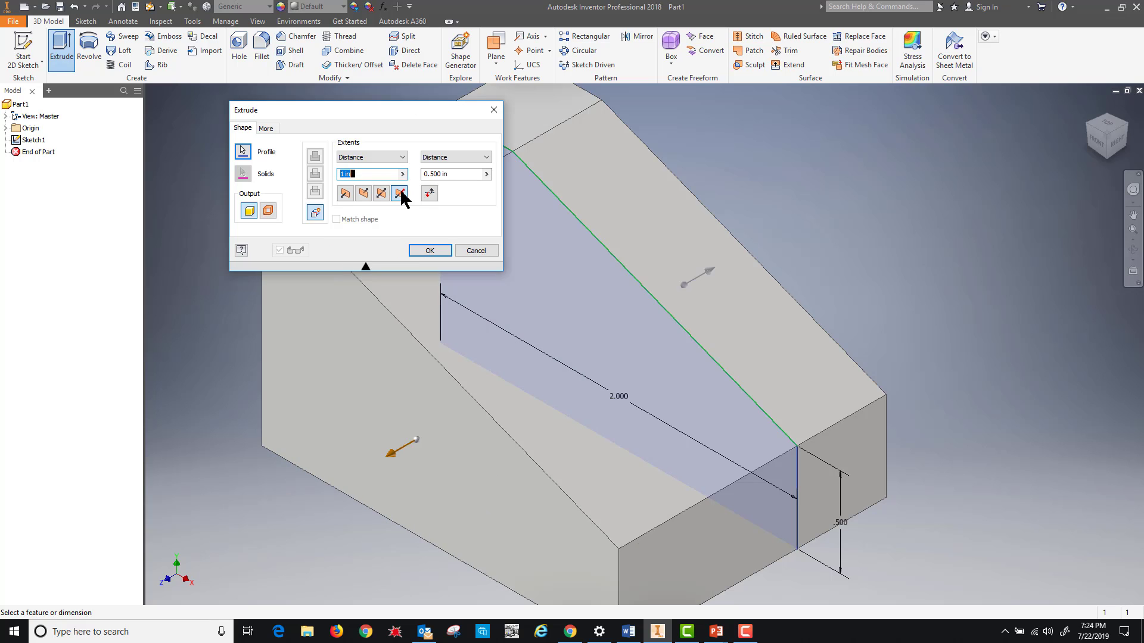
left_click(362, 193)
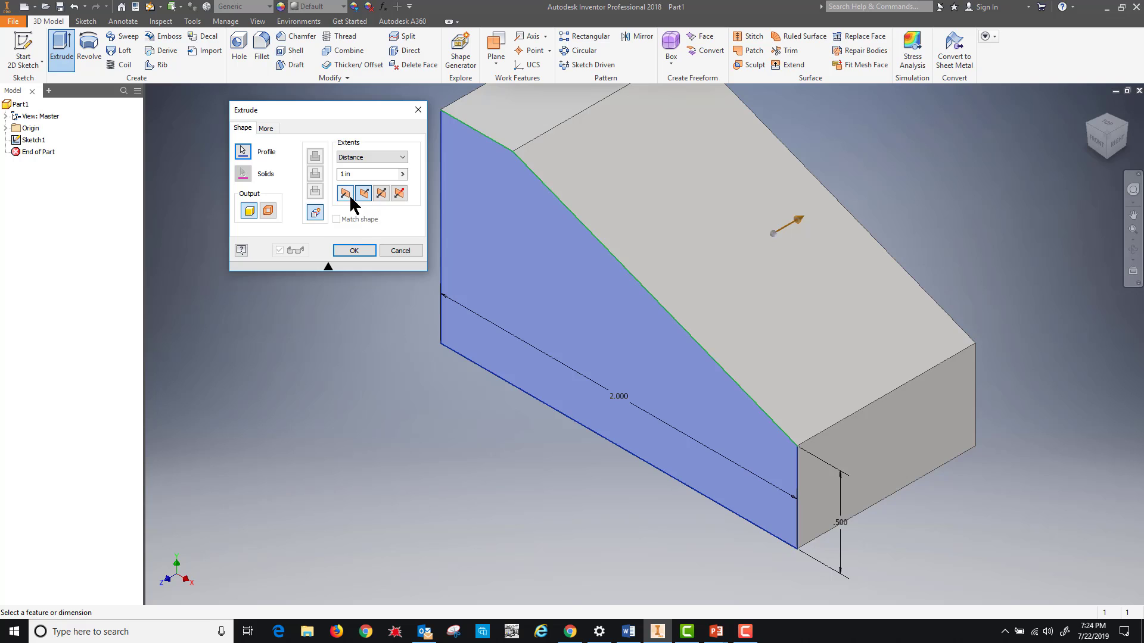
left_click(345, 197)
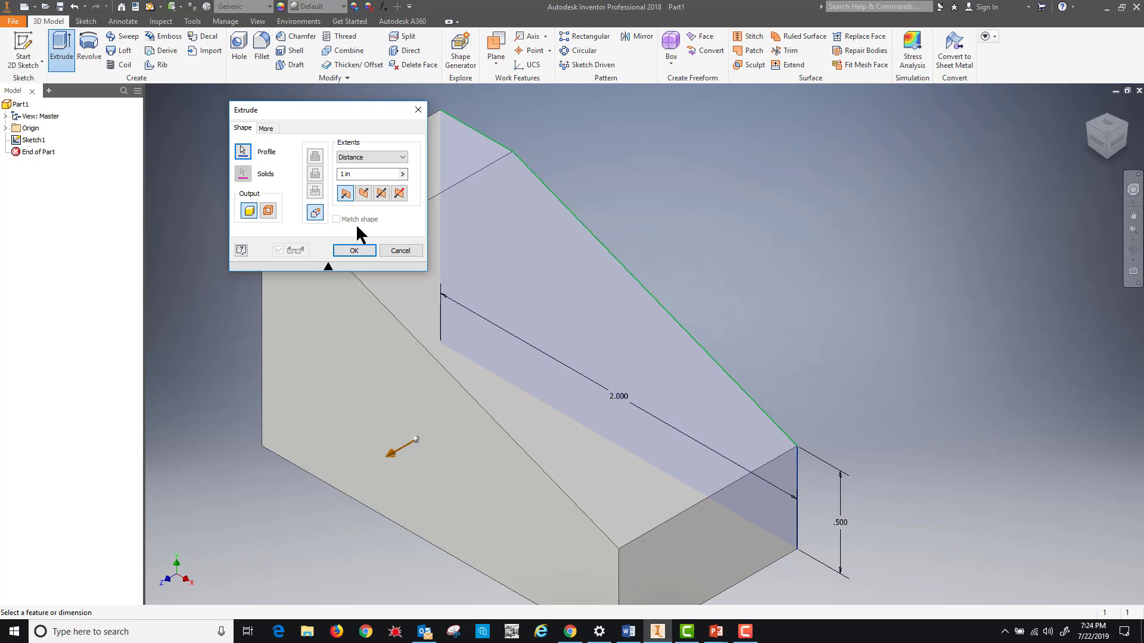
left_click(363, 193)
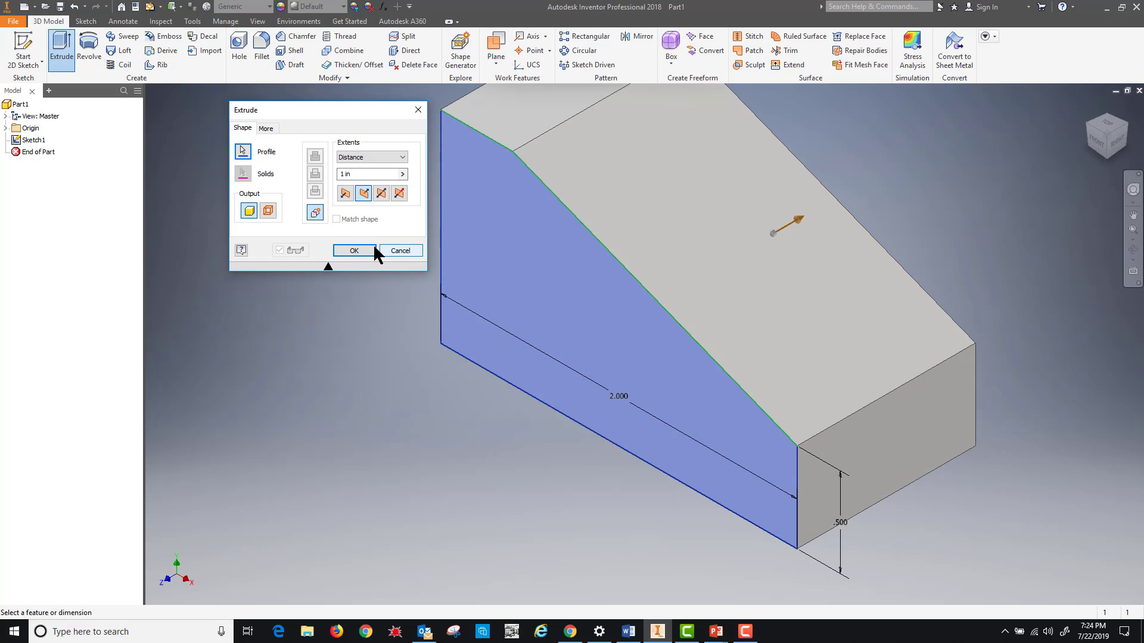
left_click(394, 260)
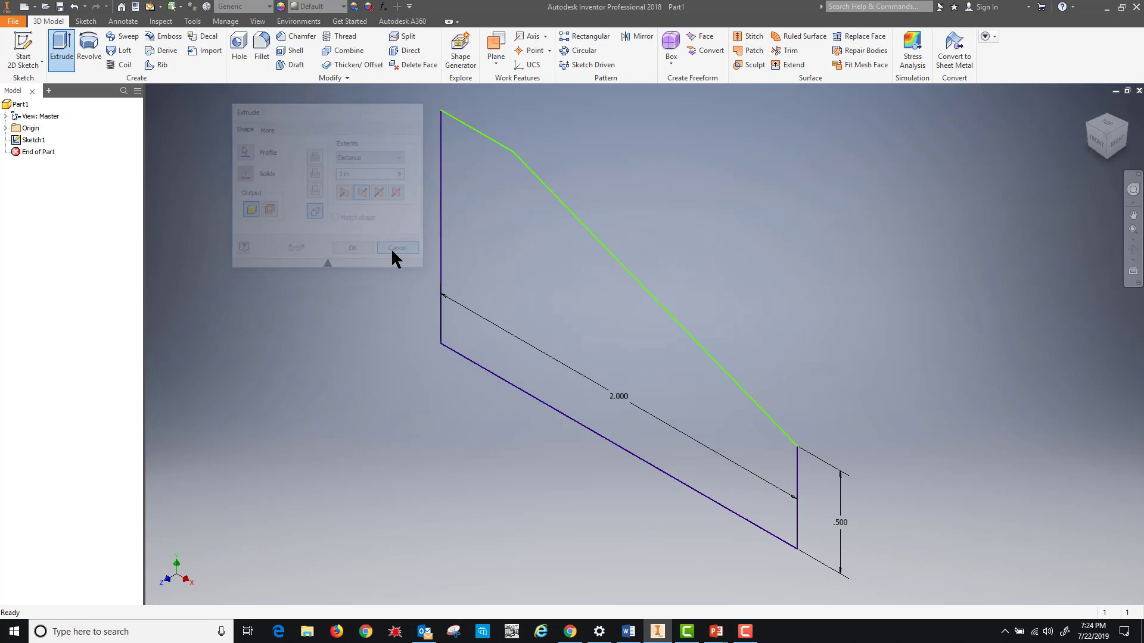
- Try revolving the wedge profile around its vertical edge, then its bottom edge, discarding each
left_click(85, 47)
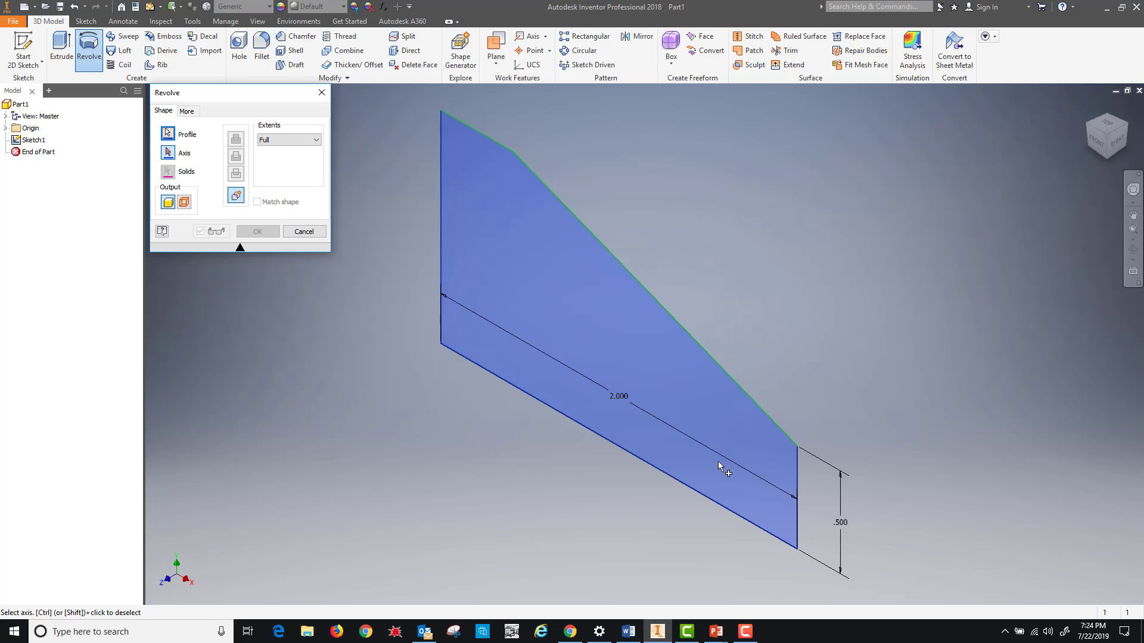
left_click(797, 481)
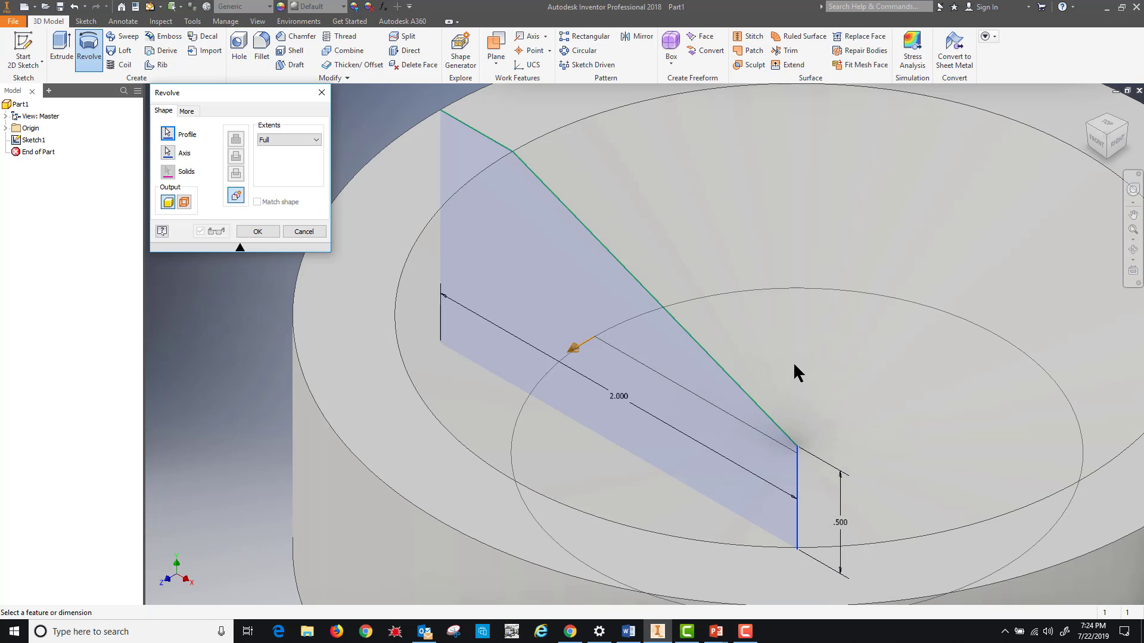
scroll(798, 373, "down", 5)
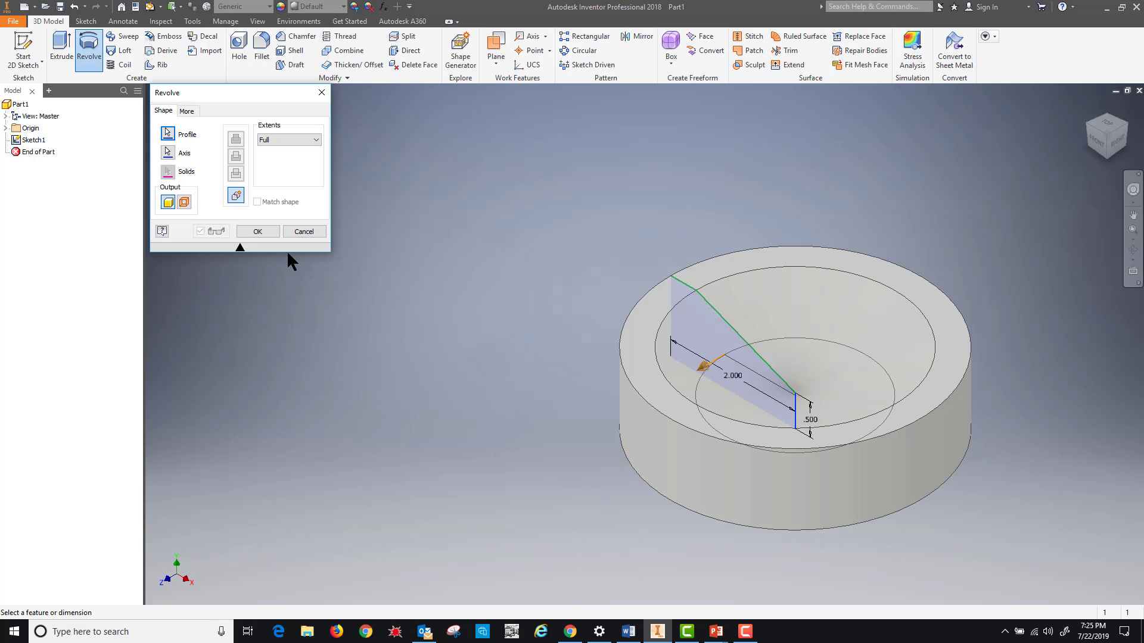
left_click(298, 232)
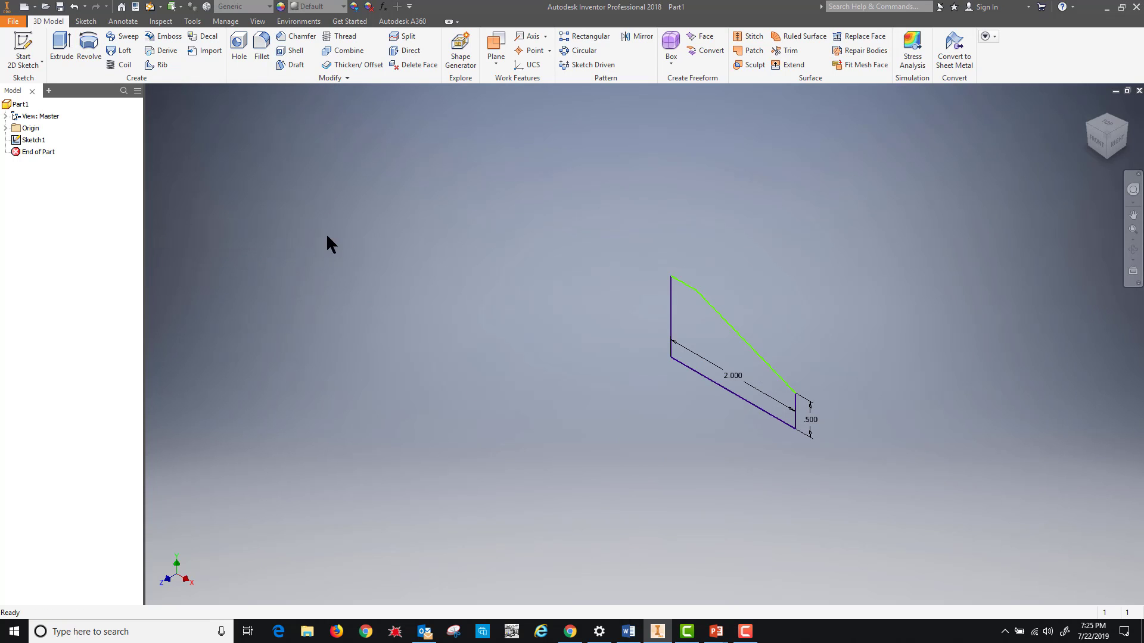
left_click(88, 48)
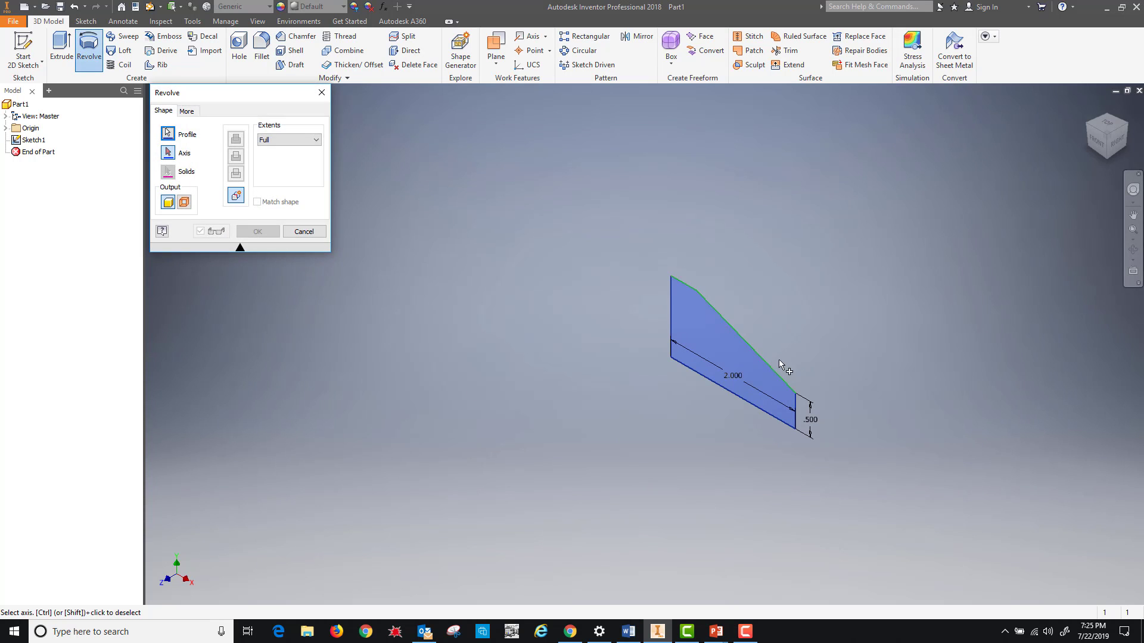
left_click(729, 393)
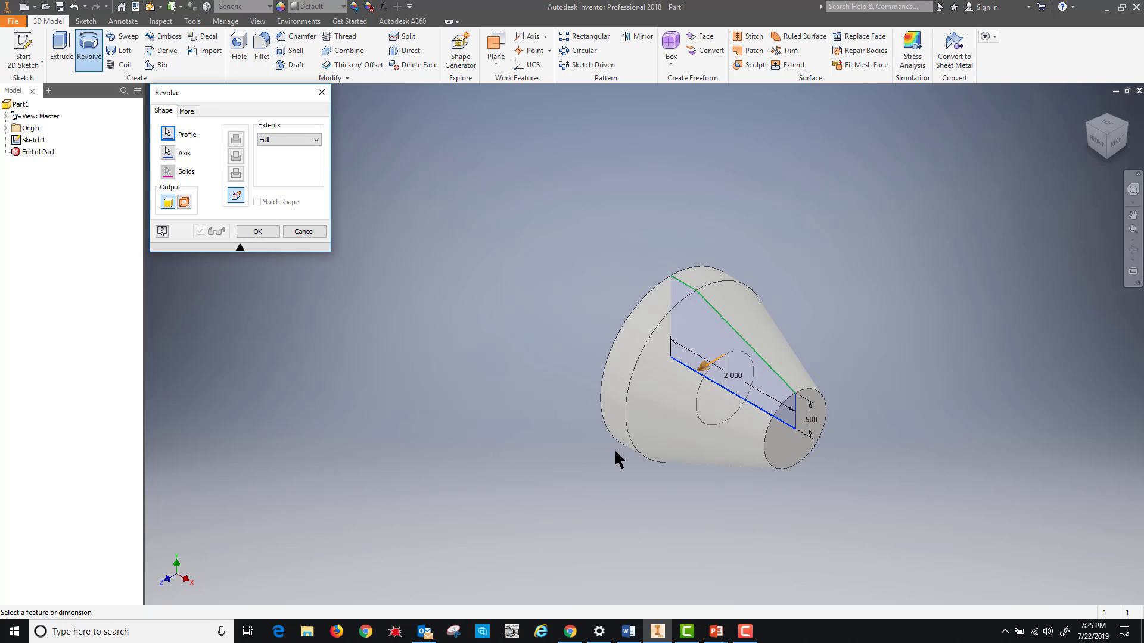
left_click(302, 232)
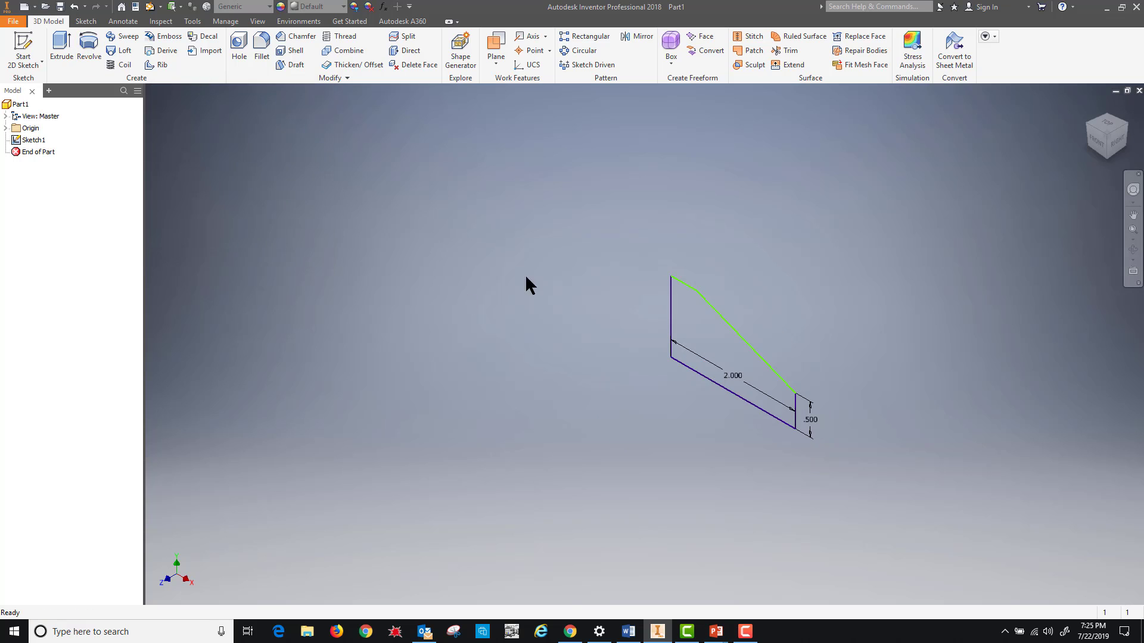
- Preview the profile revolved around its slanted top edge and orbit to inspect the cone
left_click(91, 42)
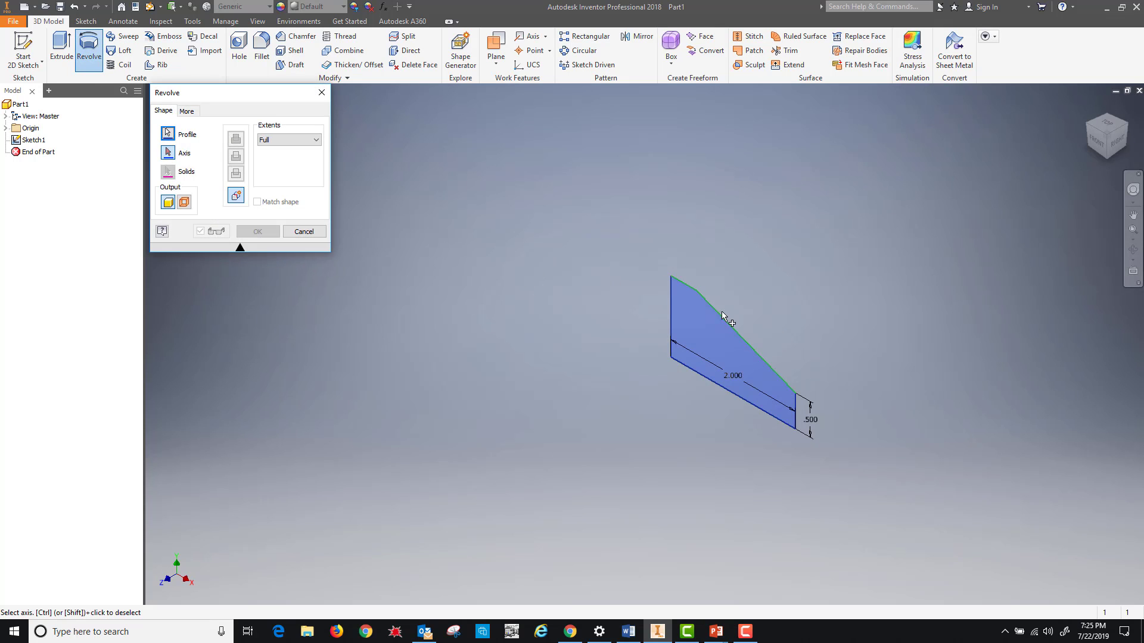
left_click(741, 336)
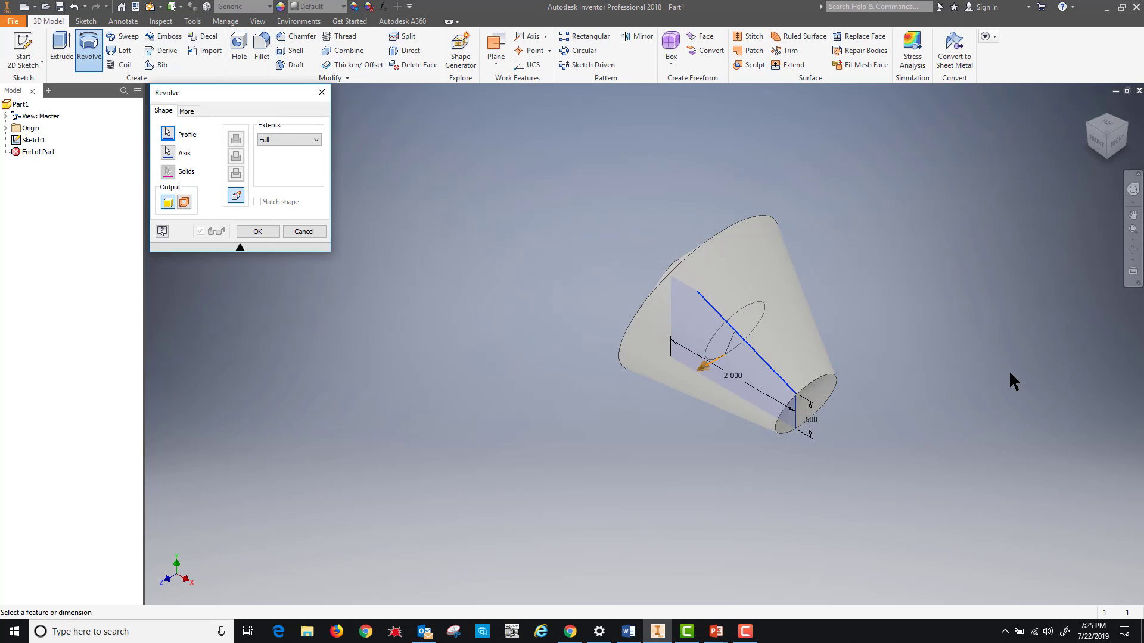
left_click(1116, 141)
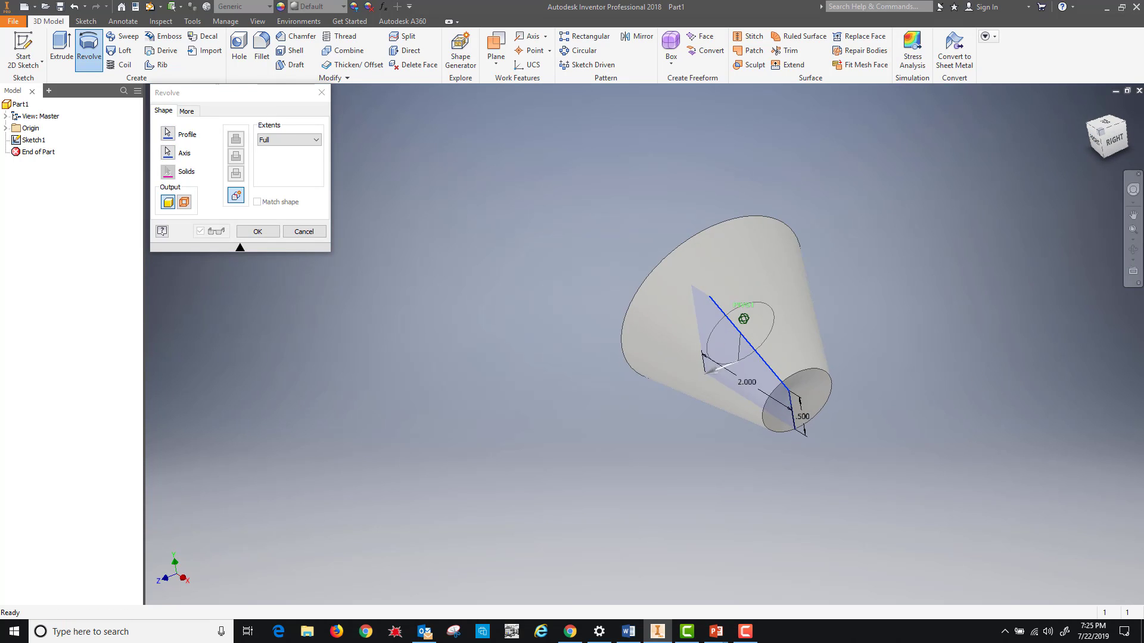
mouse_move(1116, 142)
left_mouse_down()
mouse_move(1115, 111)
mouse_move(1143, 115)
mouse_move(1093, 164)
mouse_move(1126, 182)
mouse_move(1097, 182)
mouse_move(1061, 149)
mouse_move(1042, 162)
left_mouse_up()
- Discard the revolve, return to the Home view, and extrude the wedge profile at default distance
left_click(309, 233)
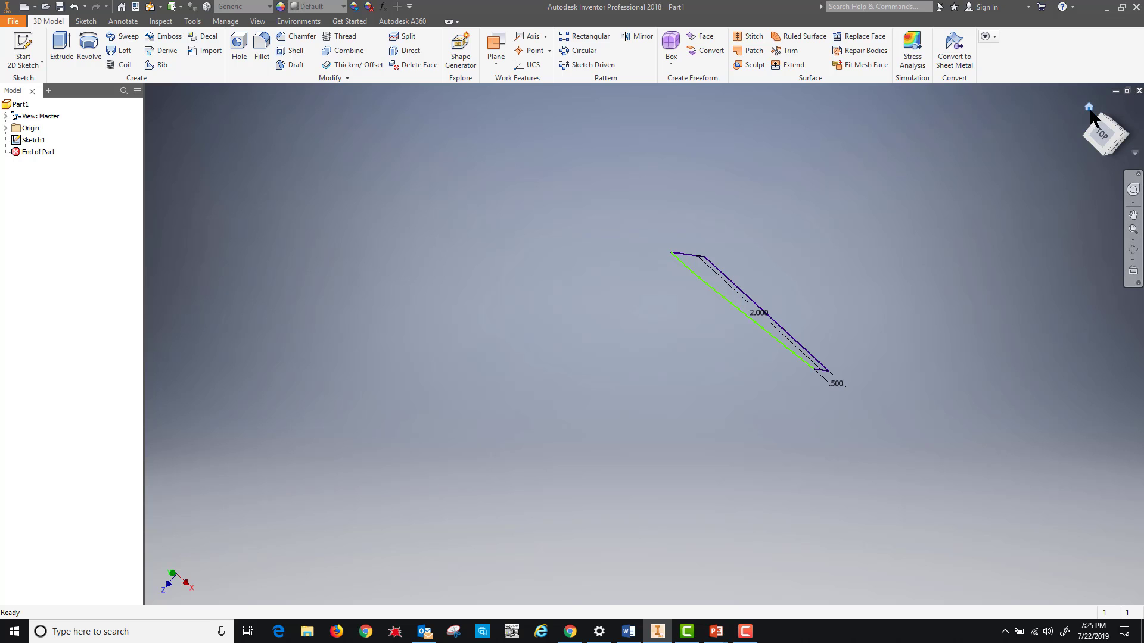
left_click(1089, 108)
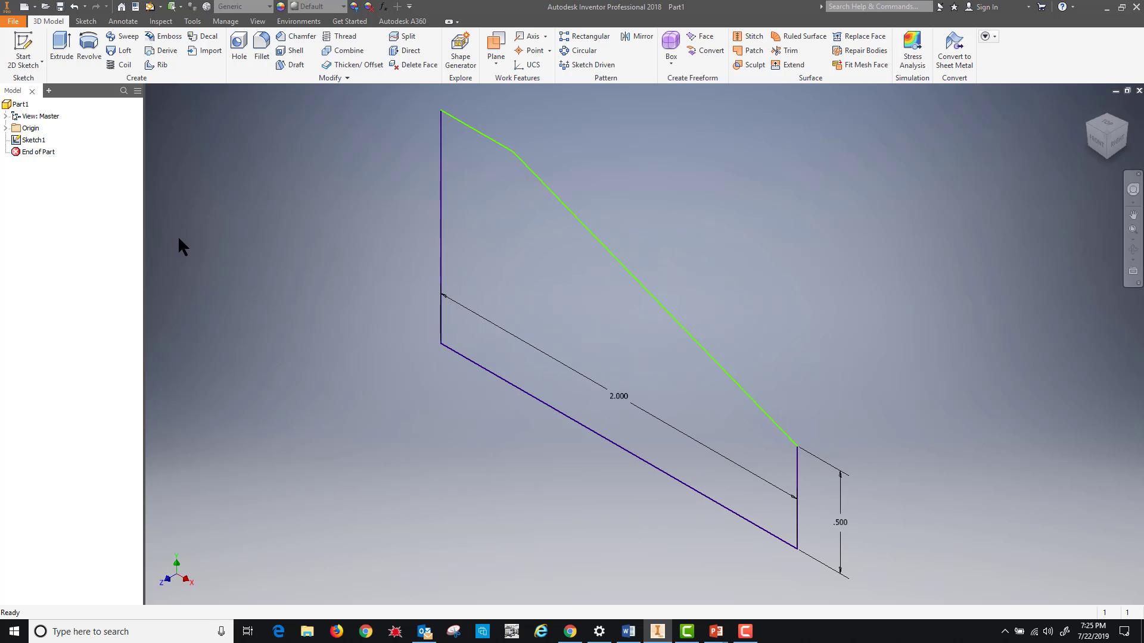
left_click(61, 48)
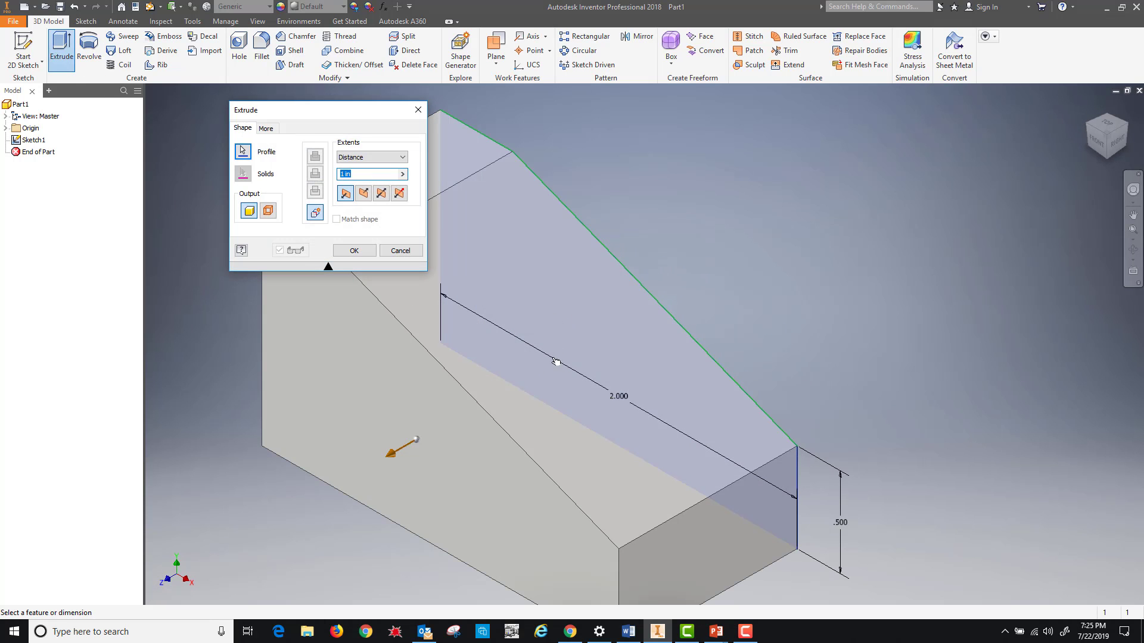
left_click(351, 253)
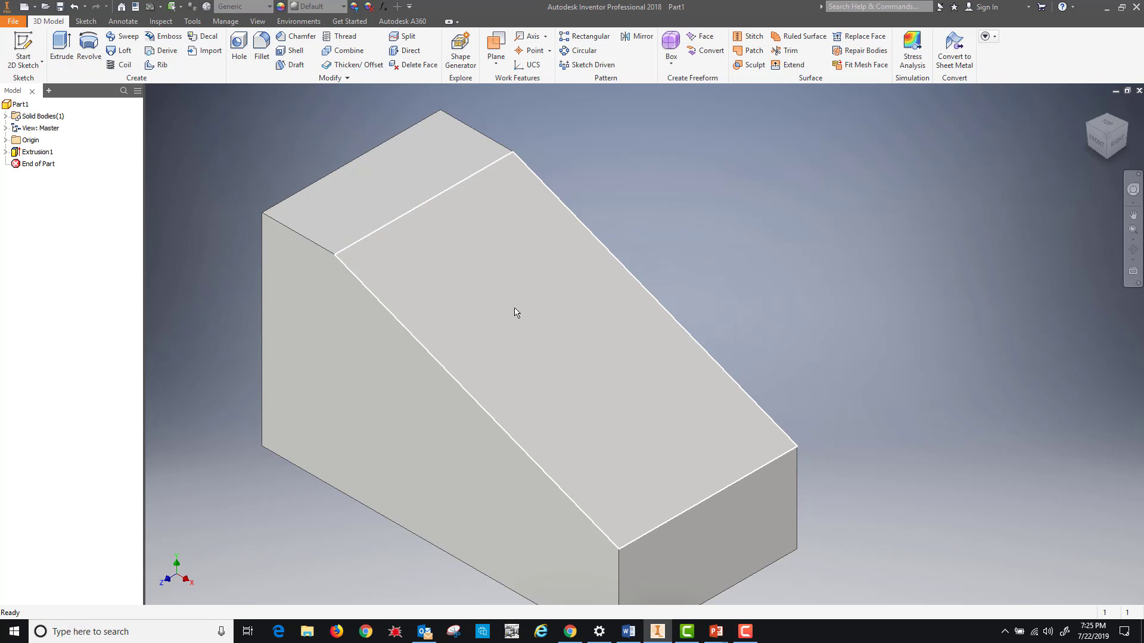